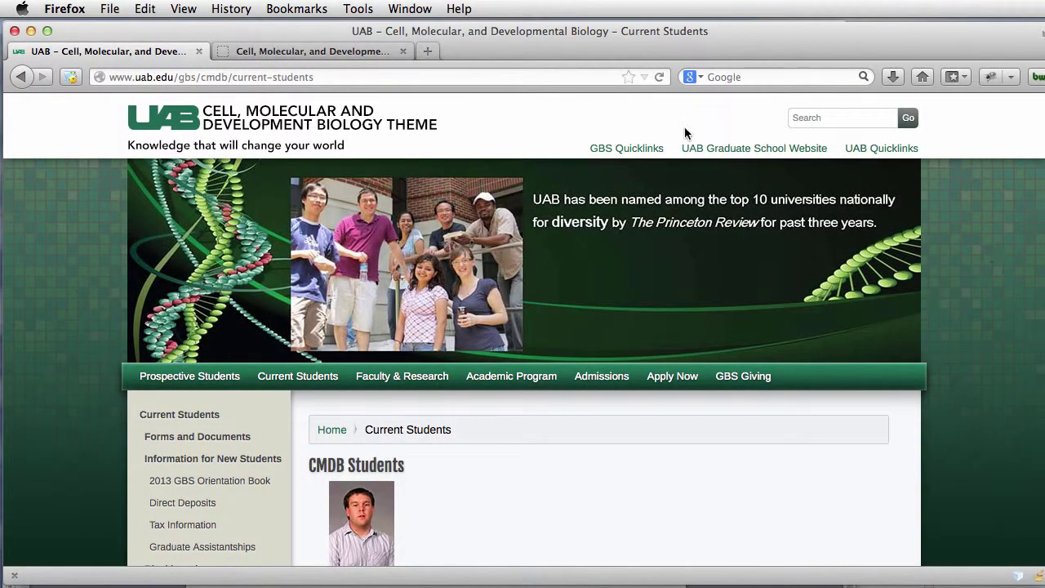
Step: Scroll through the live Current Students page to review its current content
{"action": "scroll", "coordinate": [904, 414], "scroll_direction": "down", "scroll_amount": 5}
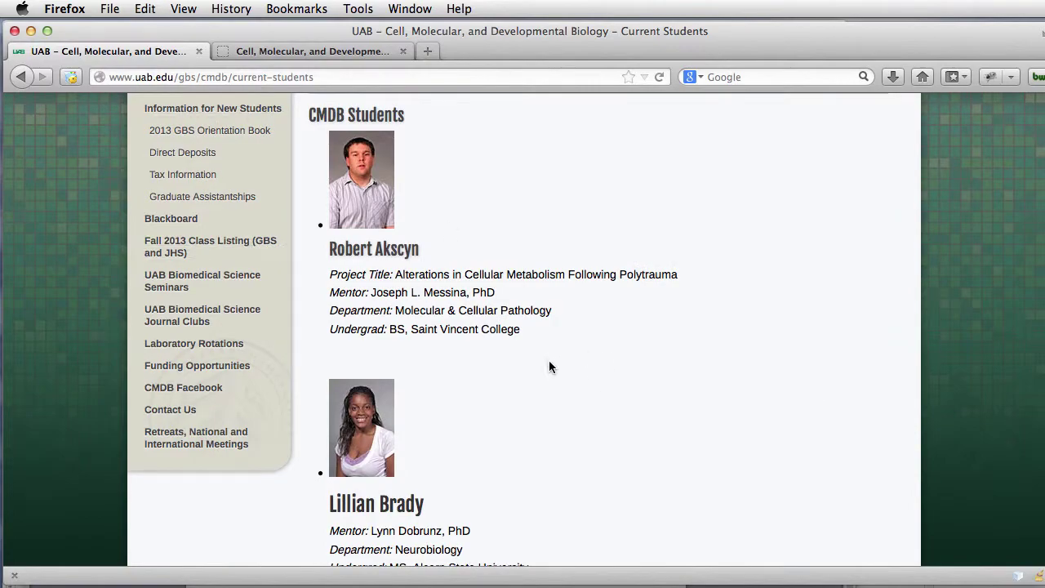
{"action": "scroll", "coordinate": [743, 326], "scroll_direction": "down", "scroll_amount": 5}
{"action": "scroll", "coordinate": [733, 319], "scroll_direction": "down", "scroll_amount": 5}
{"action": "scroll", "coordinate": [726, 319], "scroll_direction": "down", "scroll_amount": 5}
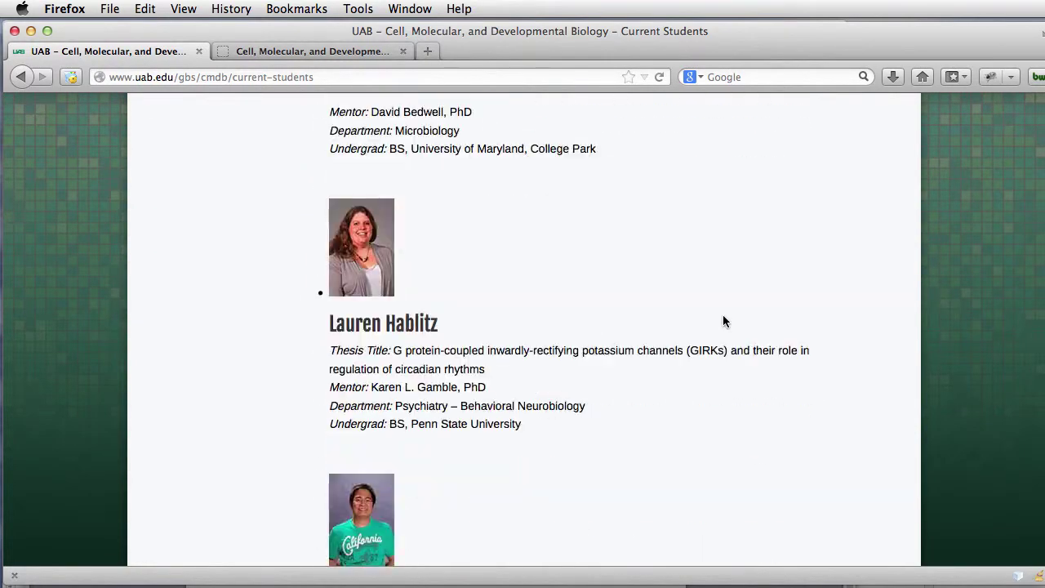
{"action": "scroll", "coordinate": [722, 320], "scroll_direction": "down", "scroll_amount": 5}
{"action": "scroll", "coordinate": [721, 320], "scroll_direction": "down", "scroll_amount": 5}
{"action": "scroll", "coordinate": [719, 320], "scroll_direction": "up", "scroll_amount": 2}
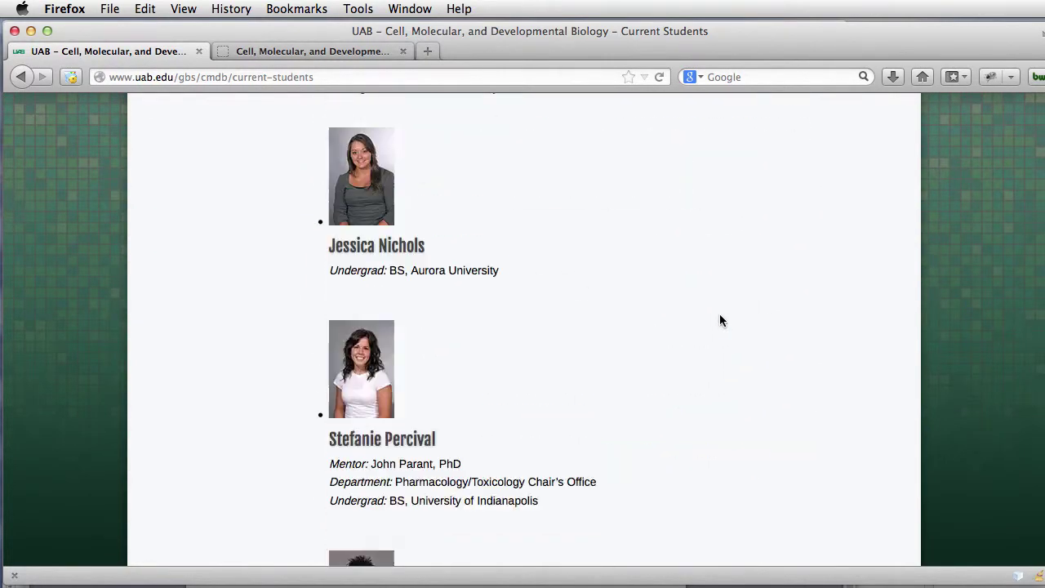
{"action": "scroll", "coordinate": [719, 320], "scroll_direction": "up", "scroll_amount": 5}
{"action": "scroll", "coordinate": [719, 321], "scroll_direction": "up", "scroll_amount": 5}
{"action": "scroll", "coordinate": [703, 320], "scroll_direction": "up", "scroll_amount": 5}
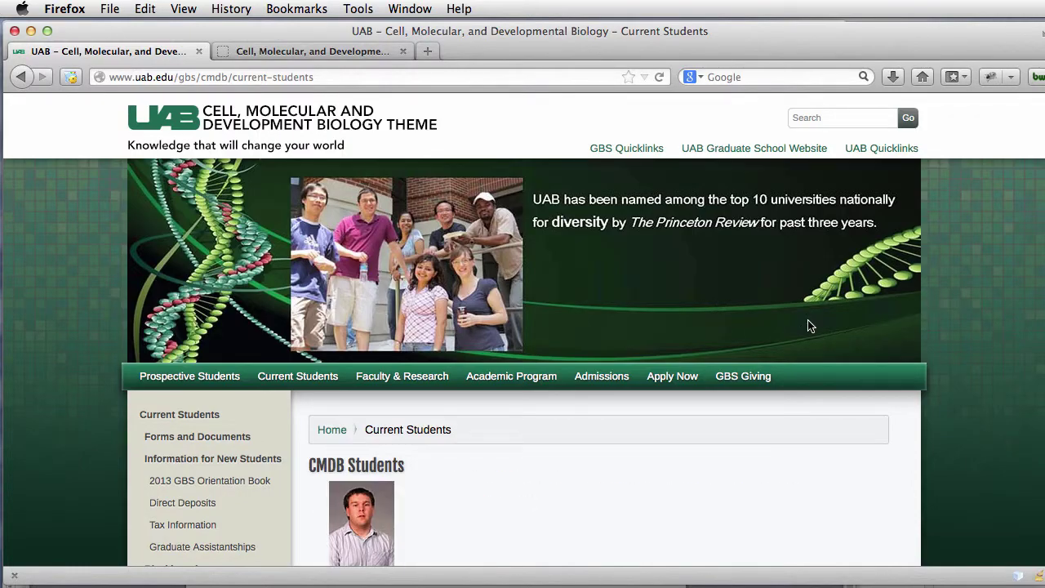
{"action": "scroll", "coordinate": [809, 325], "scroll_direction": "down", "scroll_amount": 5}
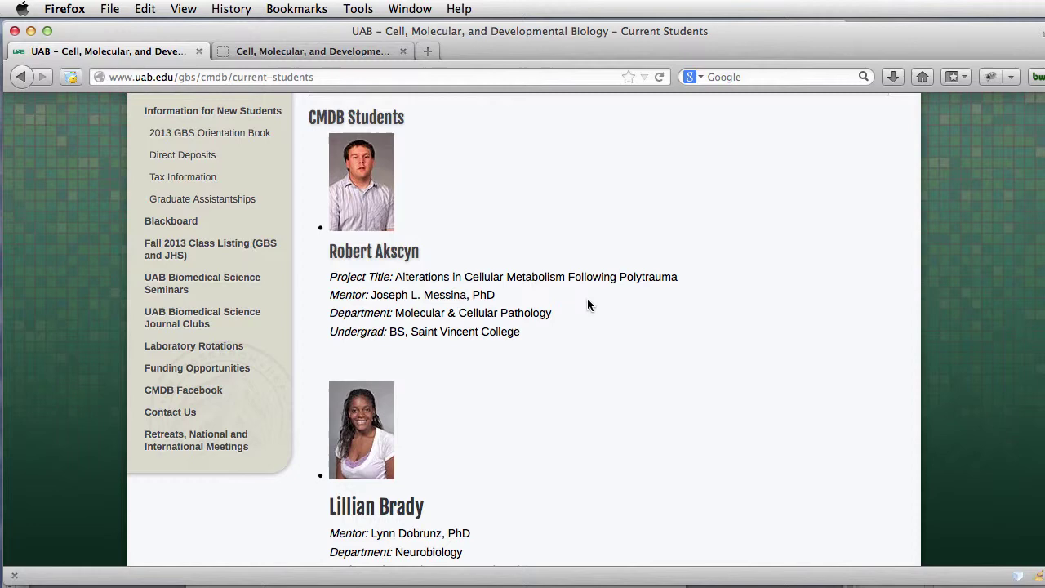
{"action": "scroll", "coordinate": [589, 303], "scroll_direction": "up", "scroll_amount": 5}
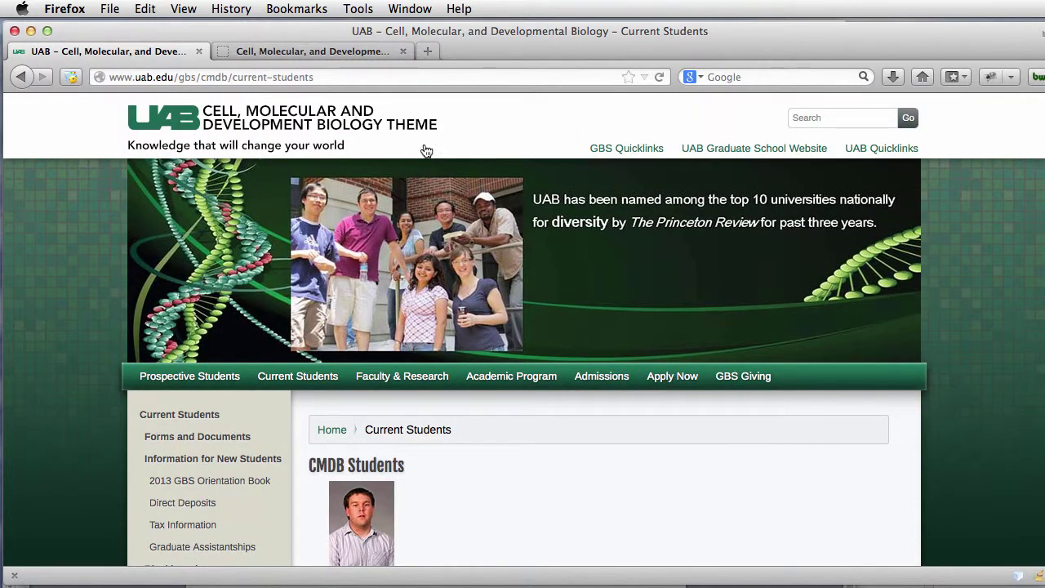
Step: Reload the live Current Students page, then list the Current Students menu's items in admin
{"action": "left_click", "coordinate": [283, 50]}
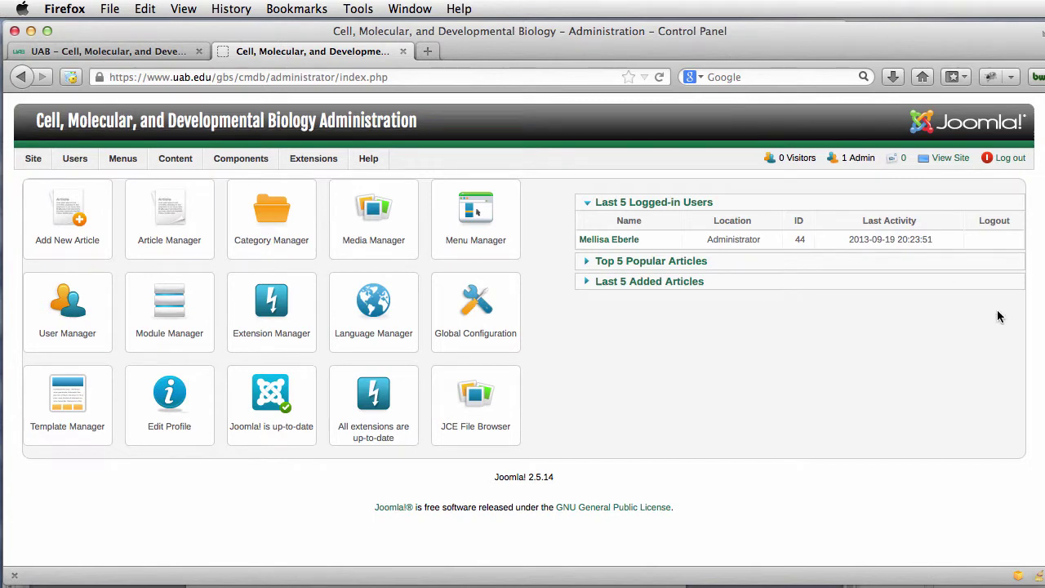
{"action": "left_click", "coordinate": [106, 51]}
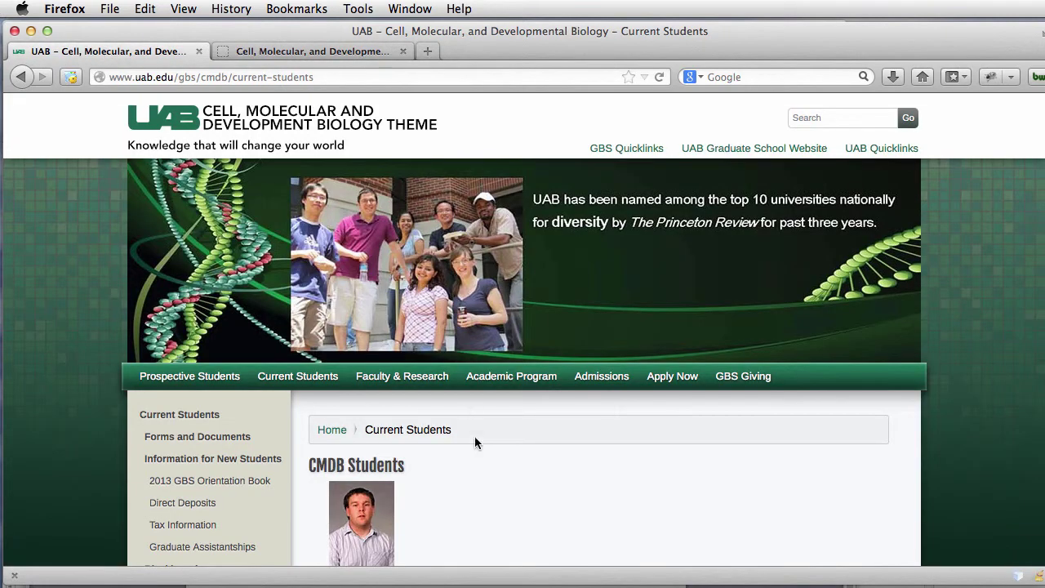
{"action": "left_click", "coordinate": [286, 379]}
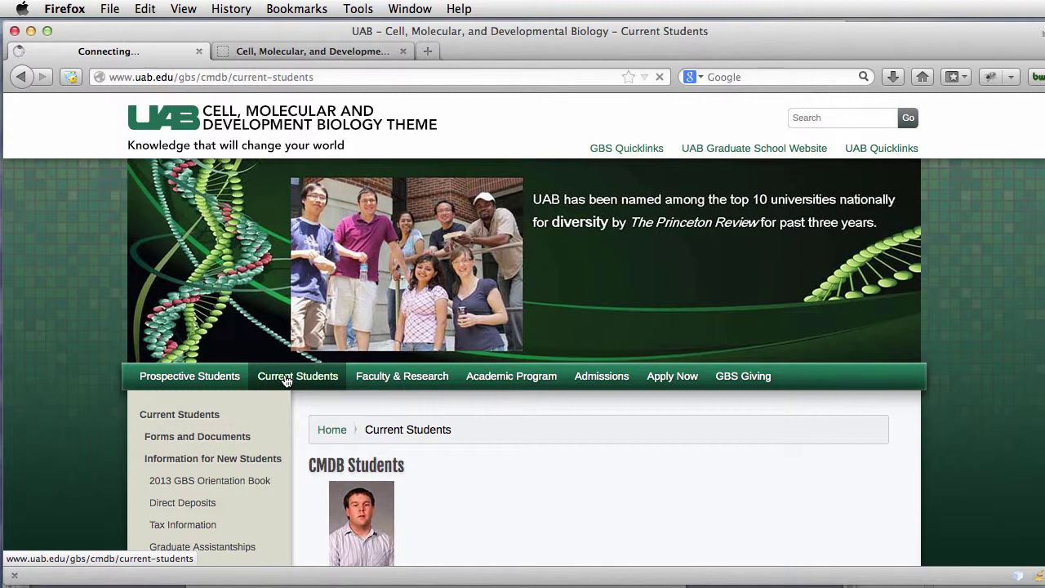
{"action": "left_click", "coordinate": [276, 49]}
{"action": "mouse_move", "coordinate": [122, 159]}
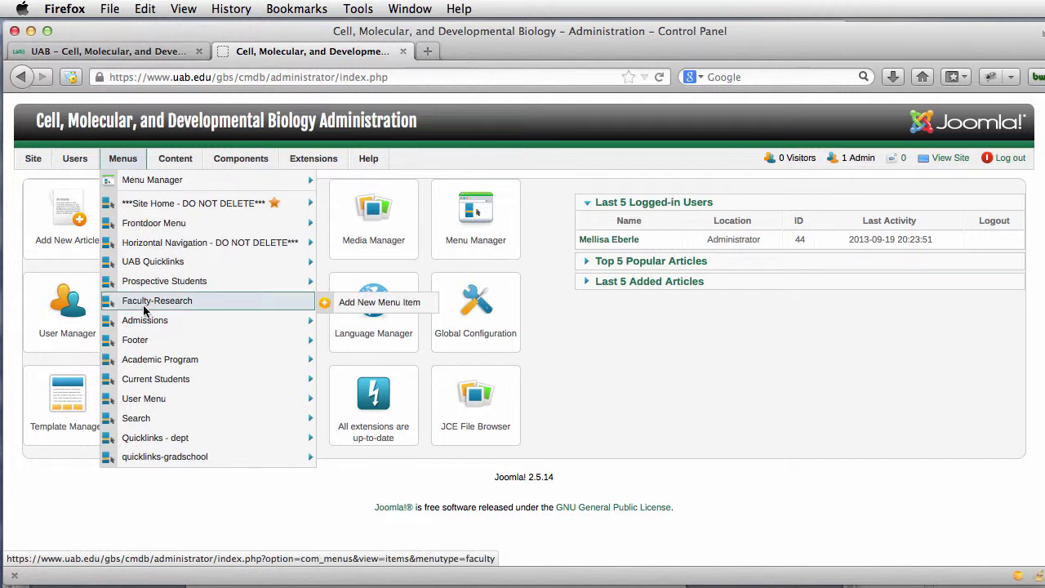
{"action": "mouse_move", "coordinate": [156, 379]}
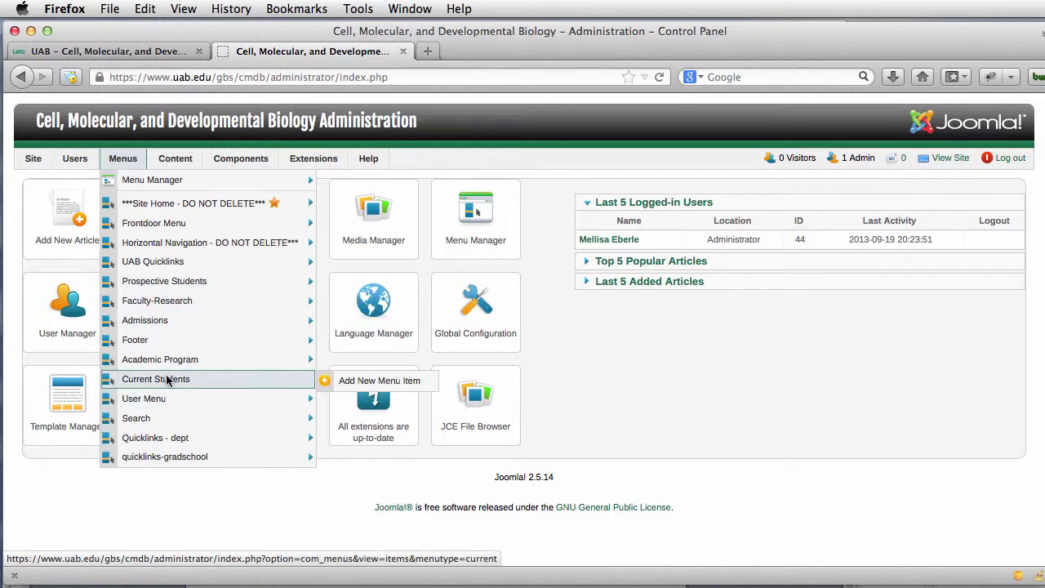
{"action": "left_click", "coordinate": [168, 381]}
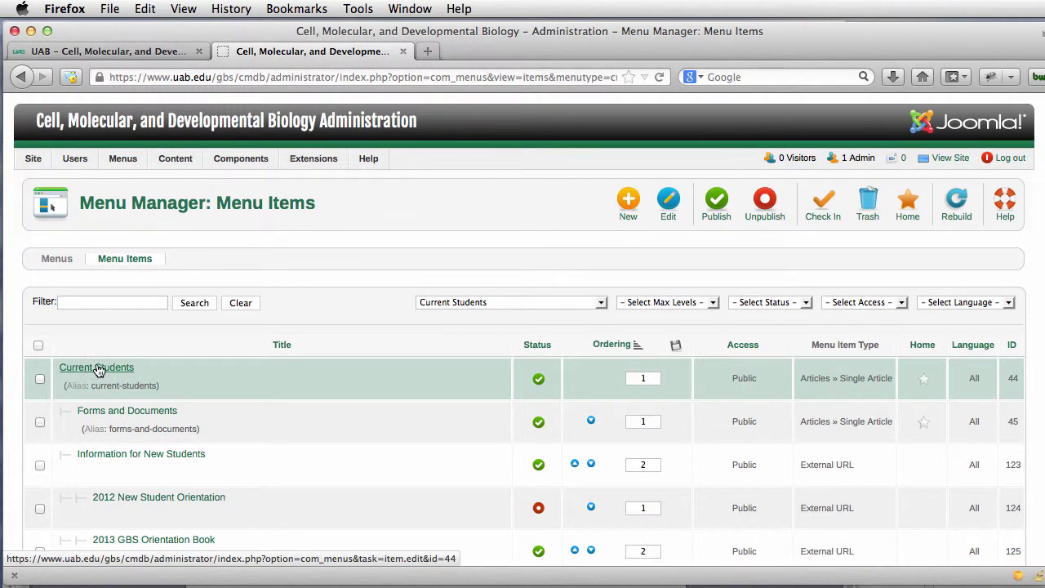
Step: Edit the Current Students menu item, comparing it against the reloaded live page
{"action": "left_click", "coordinate": [98, 369]}
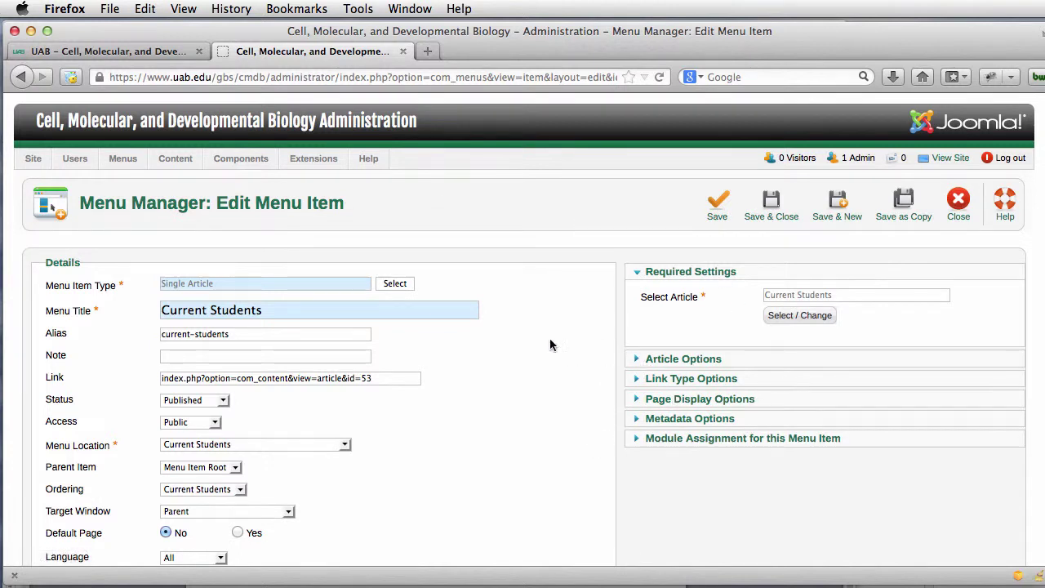
{"action": "scroll", "coordinate": [605, 342], "scroll_direction": "down", "scroll_amount": 4}
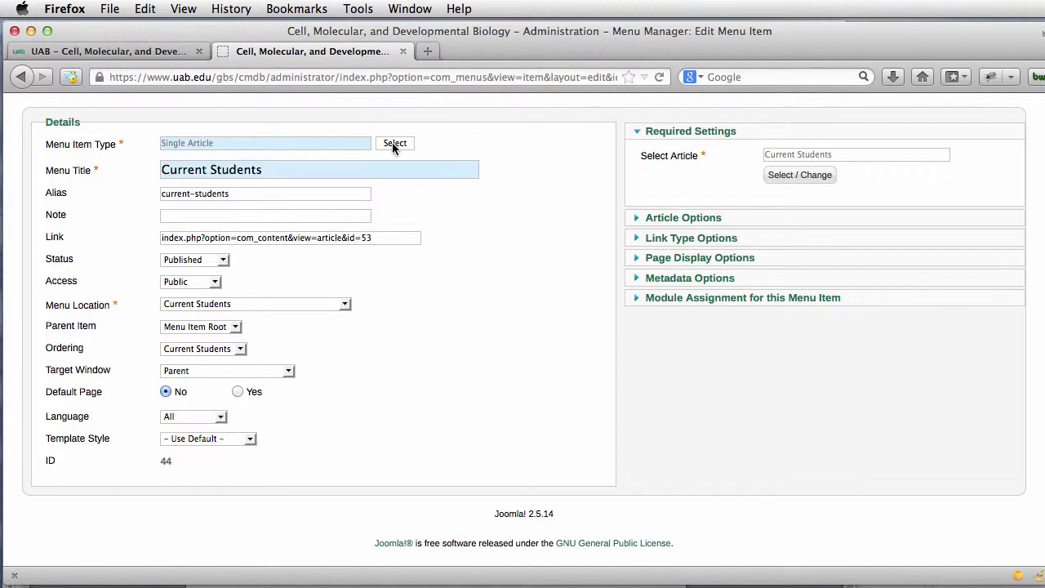
{"action": "left_click", "coordinate": [139, 51]}
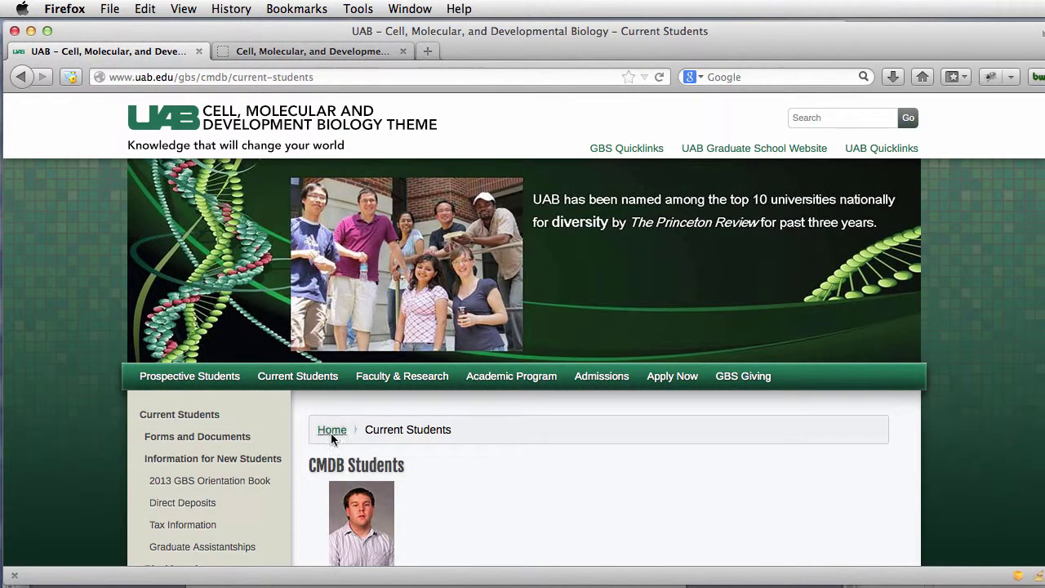
{"action": "left_click", "coordinate": [298, 376]}
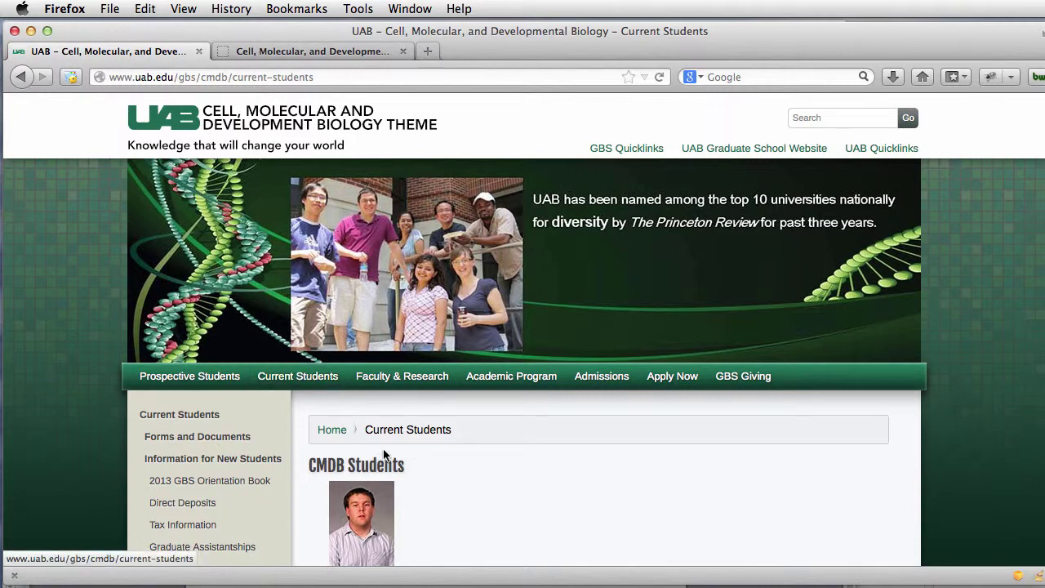
{"action": "left_click", "coordinate": [269, 51]}
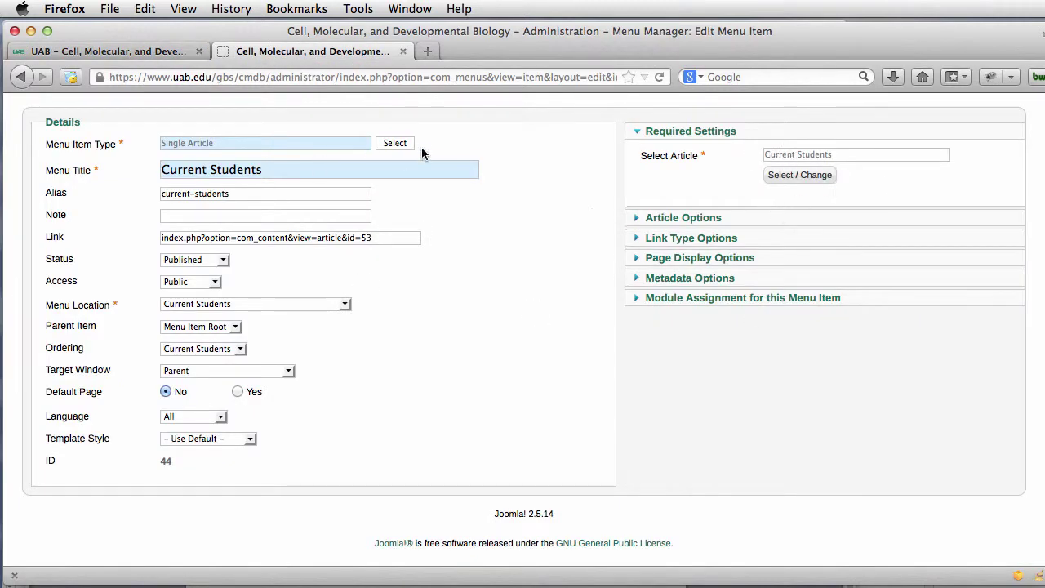
Step: Change the Current Students item type to Category Blog showing the '- Student' category
{"action": "left_click", "coordinate": [397, 144]}
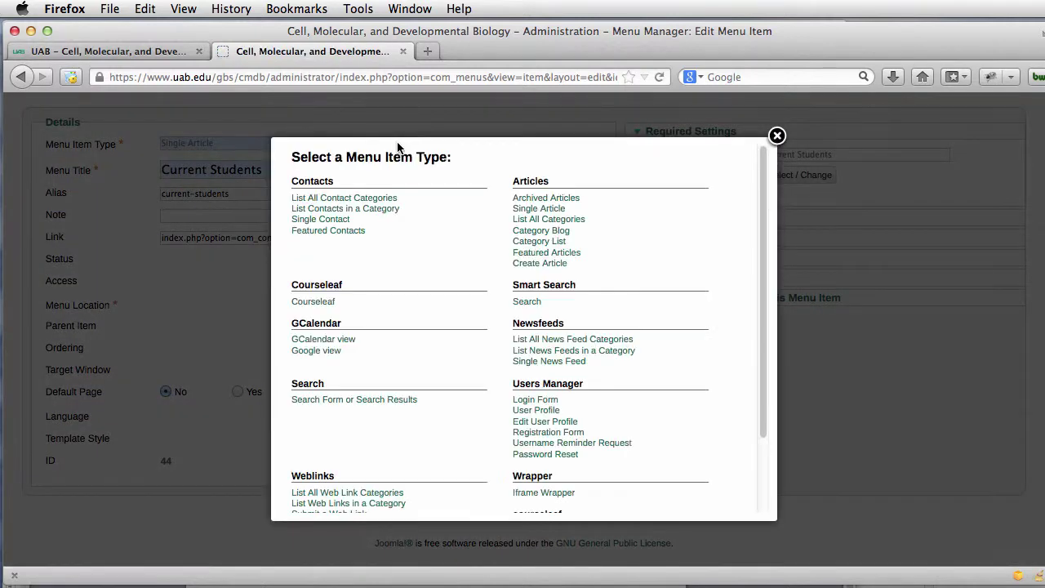
{"action": "left_click", "coordinate": [540, 231]}
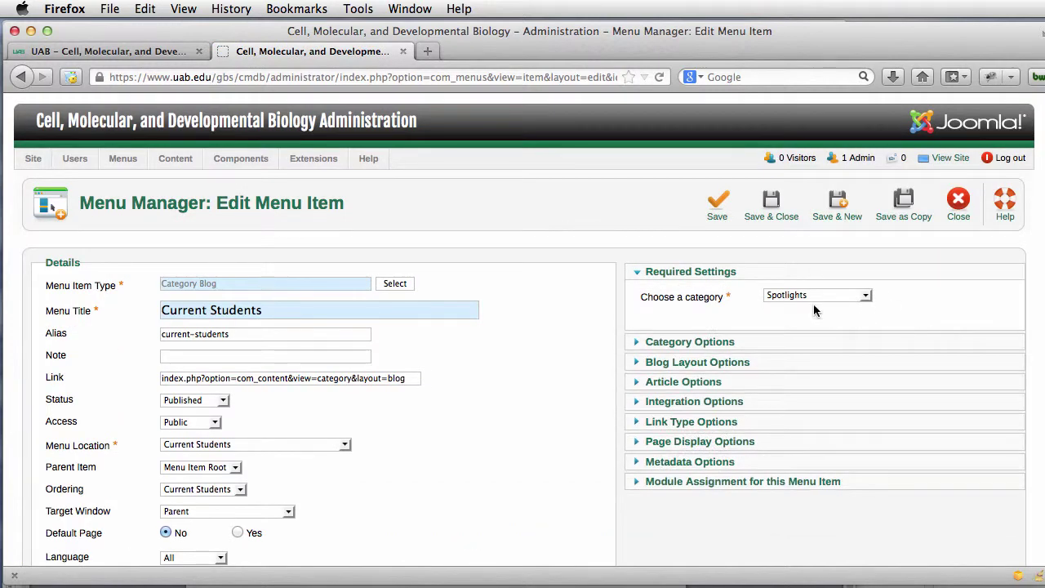
{"action": "left_click", "coordinate": [814, 300]}
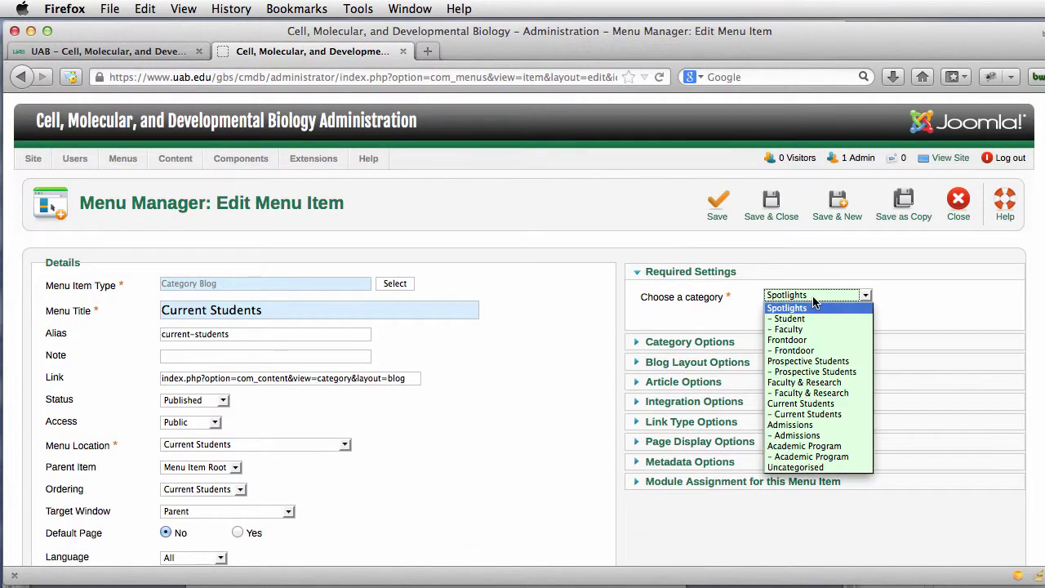
{"action": "left_click", "coordinate": [806, 318]}
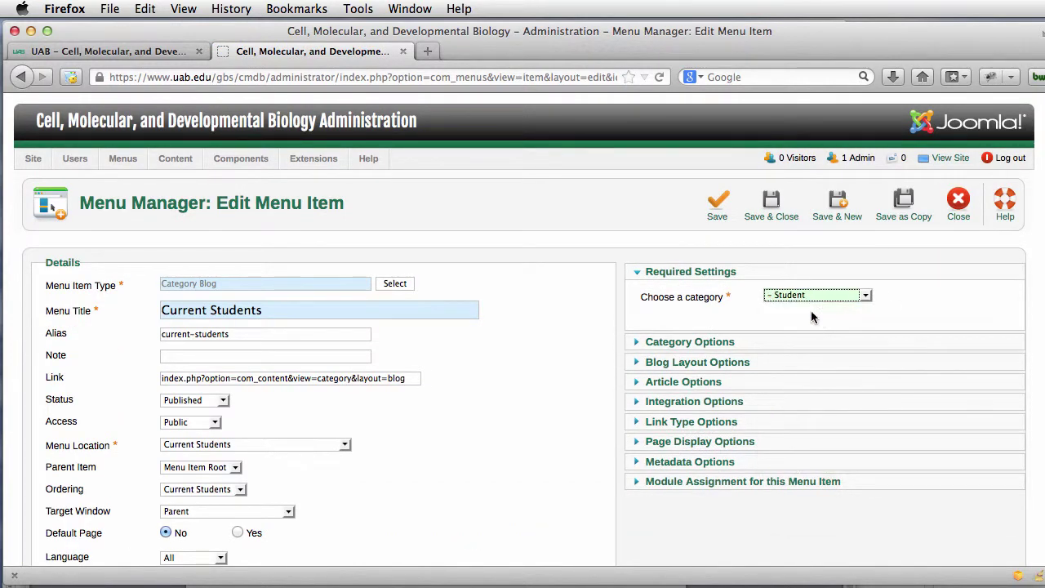
{"action": "left_click", "coordinate": [689, 342]}
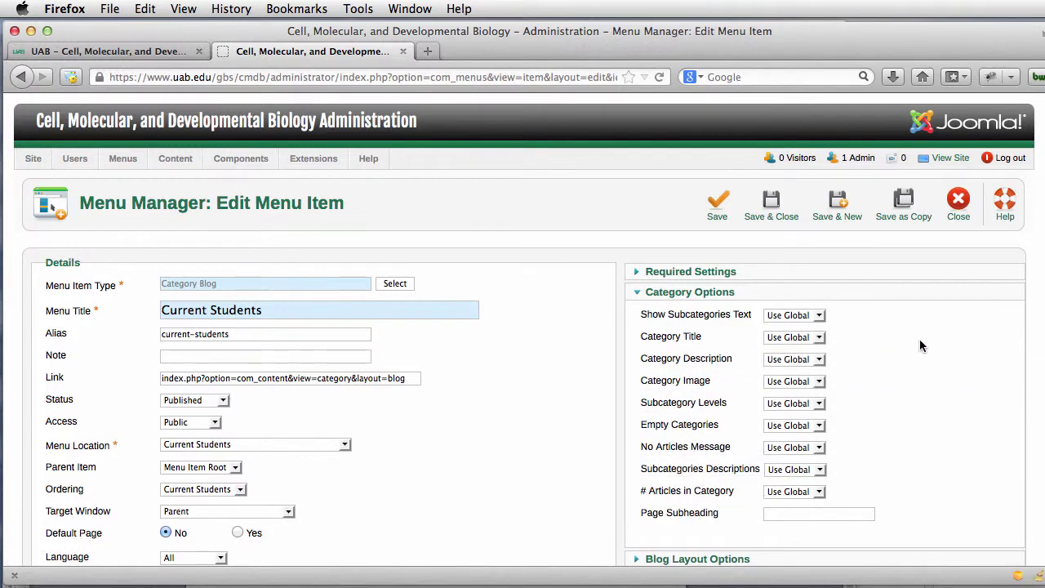
{"action": "scroll", "coordinate": [915, 341], "scroll_direction": "down", "scroll_amount": 2}
{"action": "scroll", "coordinate": [913, 338], "scroll_direction": "up", "scroll_amount": 2}
{"action": "scroll", "coordinate": [793, 526], "scroll_direction": "down", "scroll_amount": 5}
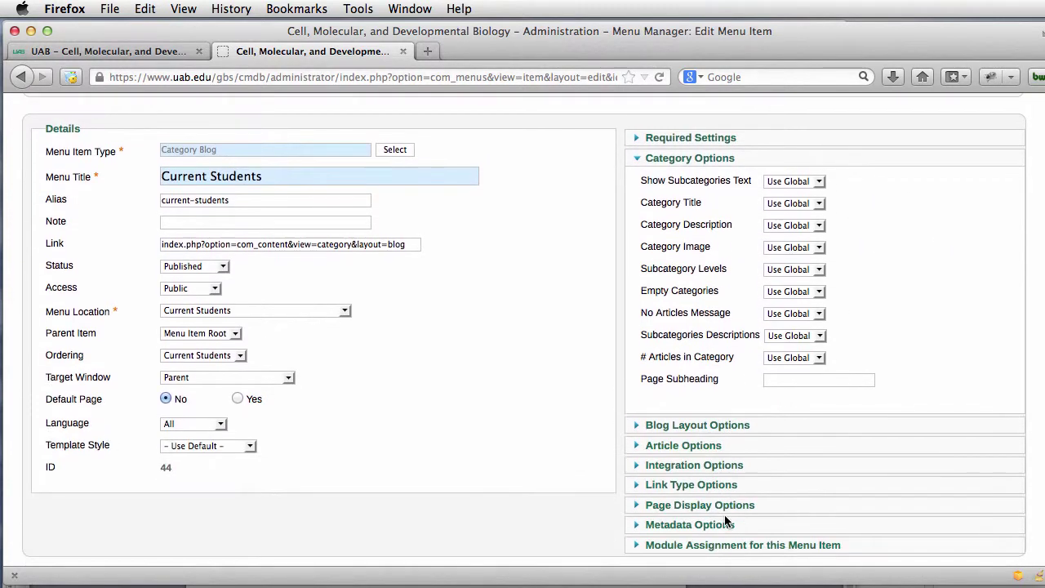
Step: Set the blog layout to 2 columns with categories ordered Title Alphabetical
{"action": "left_click", "coordinate": [675, 425]}
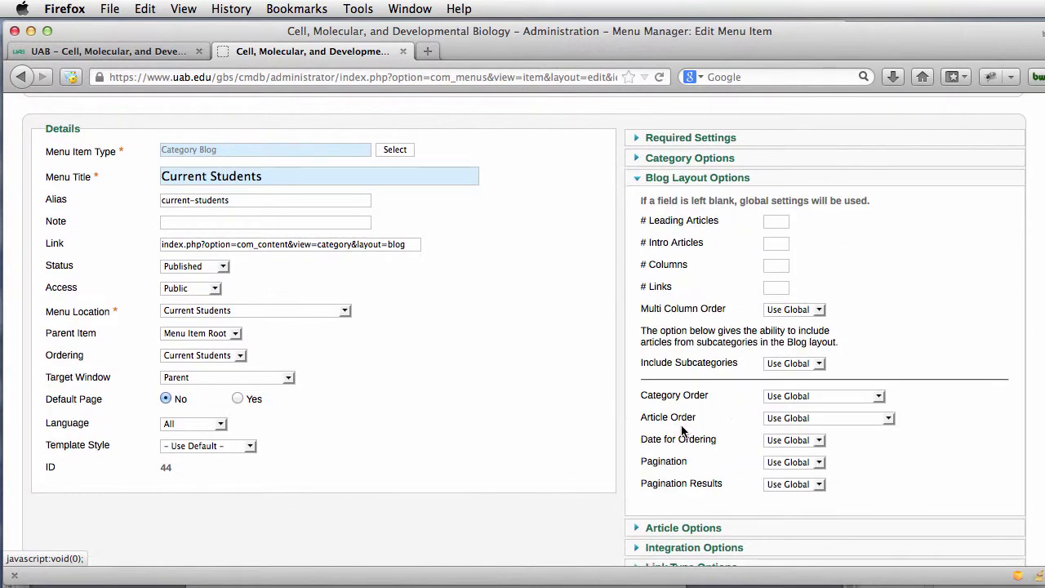
{"action": "left_click", "coordinate": [783, 266]}
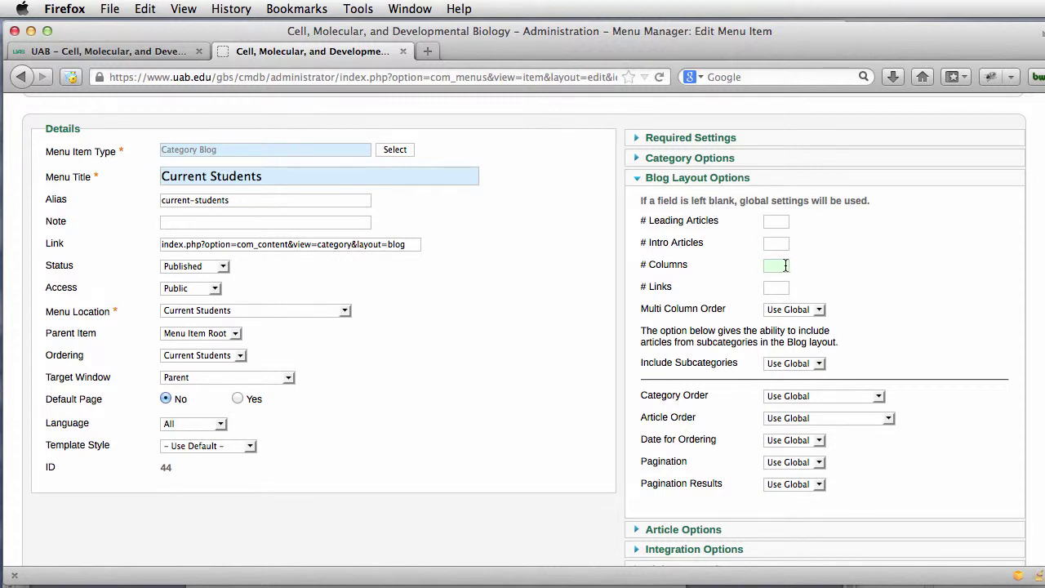
{"action": "type", "text": "2"}
{"action": "left_click", "coordinate": [957, 269]}
{"action": "left_click", "coordinate": [814, 395]}
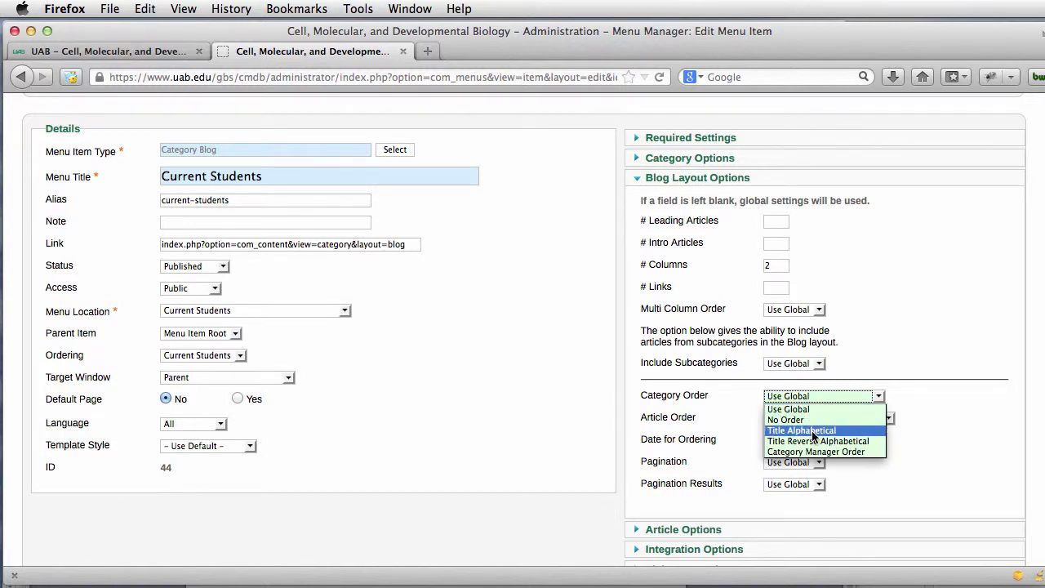
{"action": "left_click", "coordinate": [813, 431]}
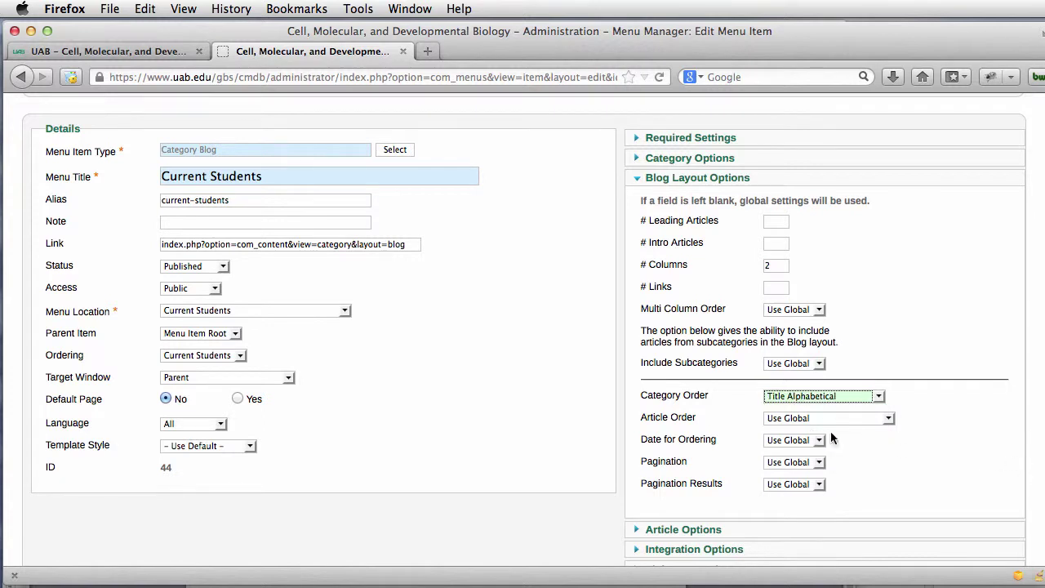
{"action": "left_click", "coordinate": [851, 418]}
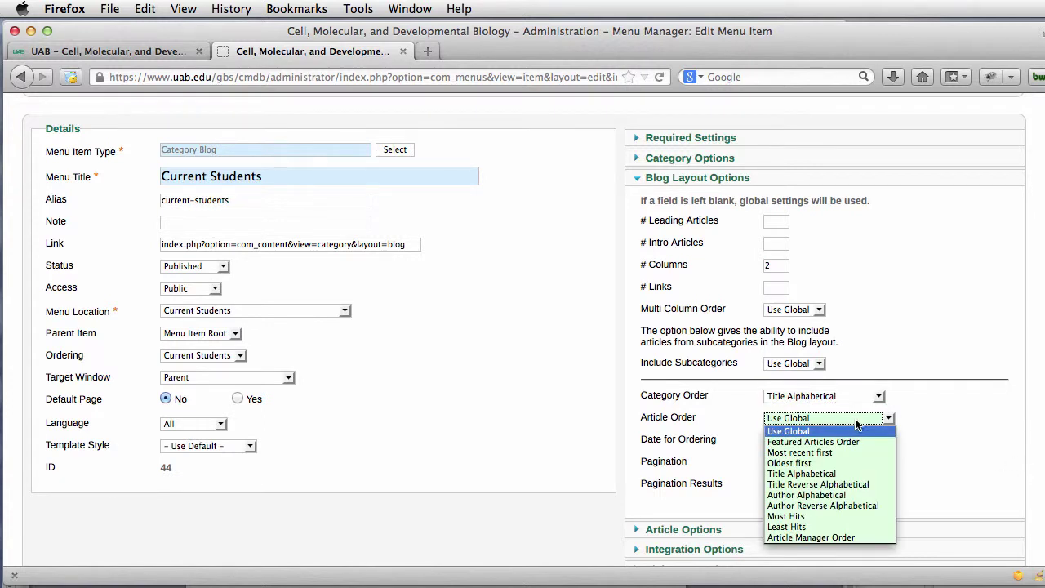
{"action": "left_click", "coordinate": [974, 437]}
Step: Hide pagination and pagination results, and set # Leading Articles to 0
{"action": "scroll", "coordinate": [911, 504], "scroll_direction": "down", "scroll_amount": 5}
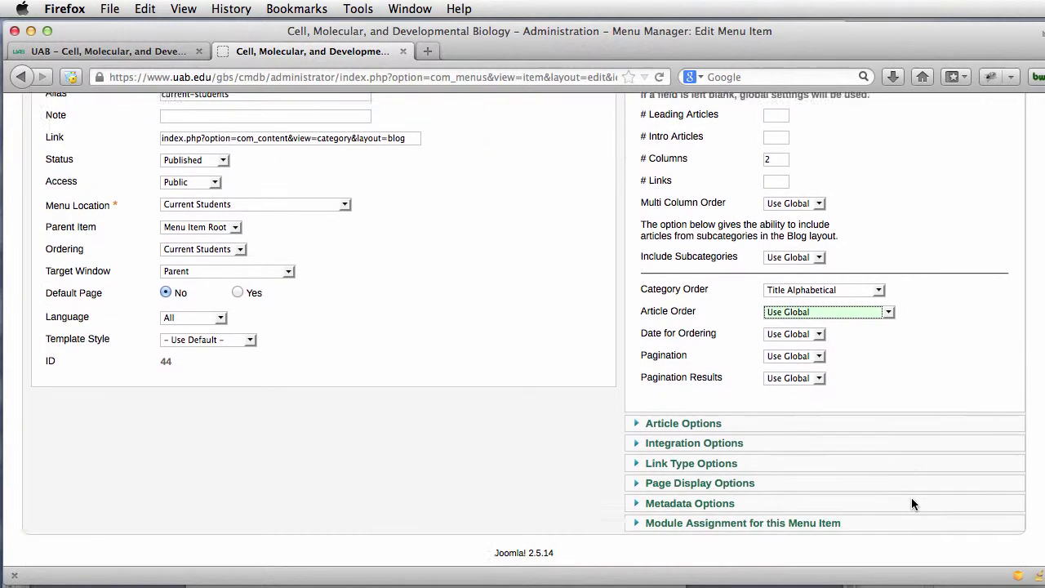
{"action": "left_click", "coordinate": [819, 337]}
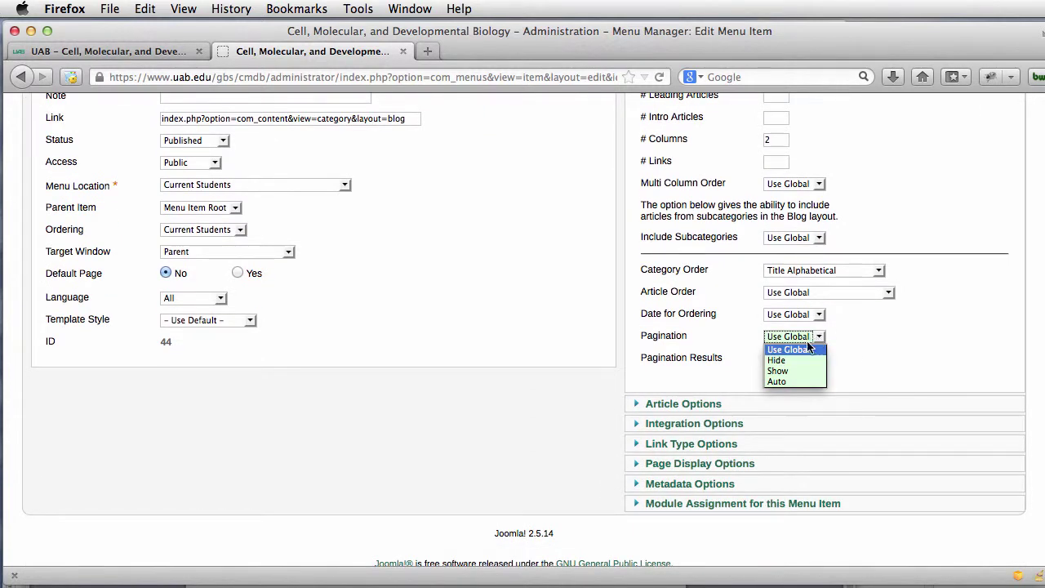
{"action": "left_click", "coordinate": [798, 355]}
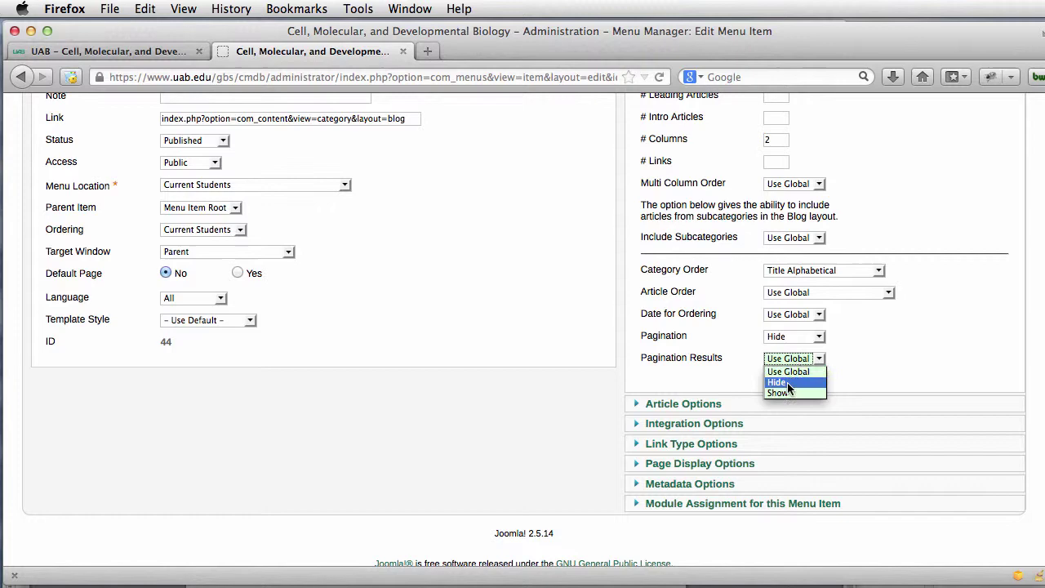
{"action": "left_click", "coordinate": [789, 382]}
{"action": "scroll", "coordinate": [924, 381], "scroll_direction": "up", "scroll_amount": 3}
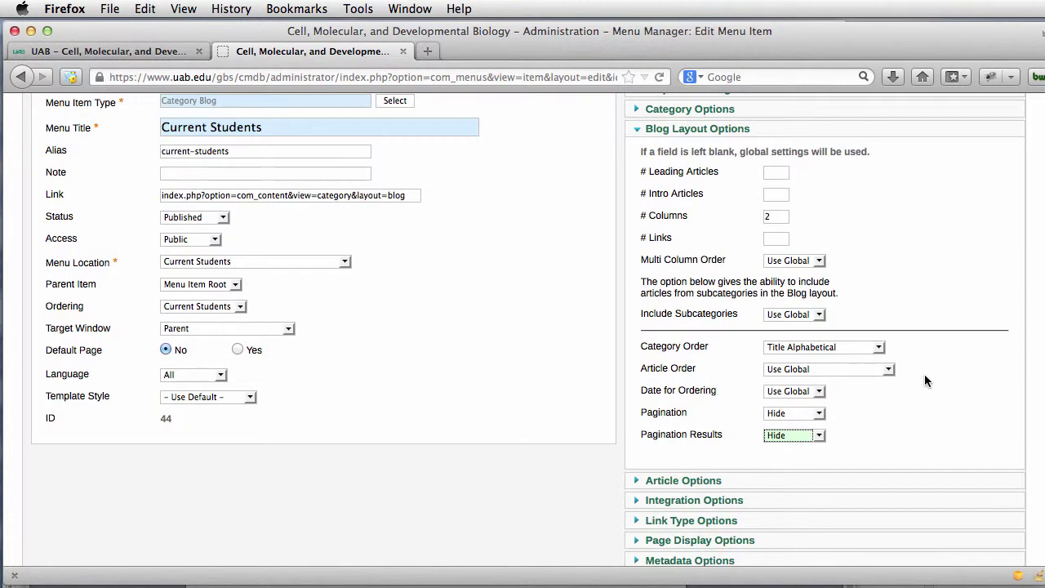
{"action": "scroll", "coordinate": [925, 380], "scroll_direction": "up", "scroll_amount": 5}
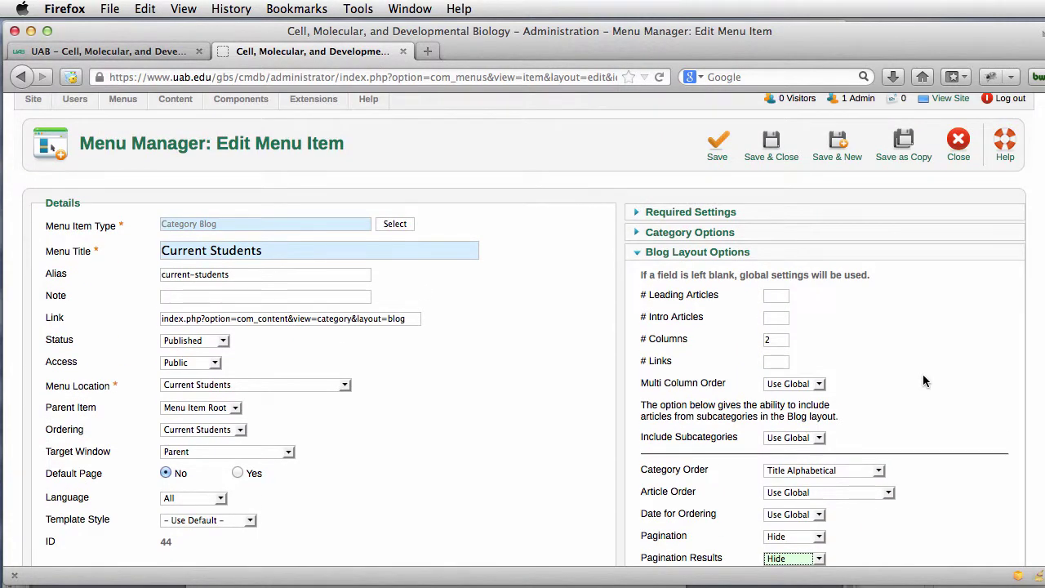
{"action": "left_click", "coordinate": [787, 295]}
{"action": "type", "text": "0"}
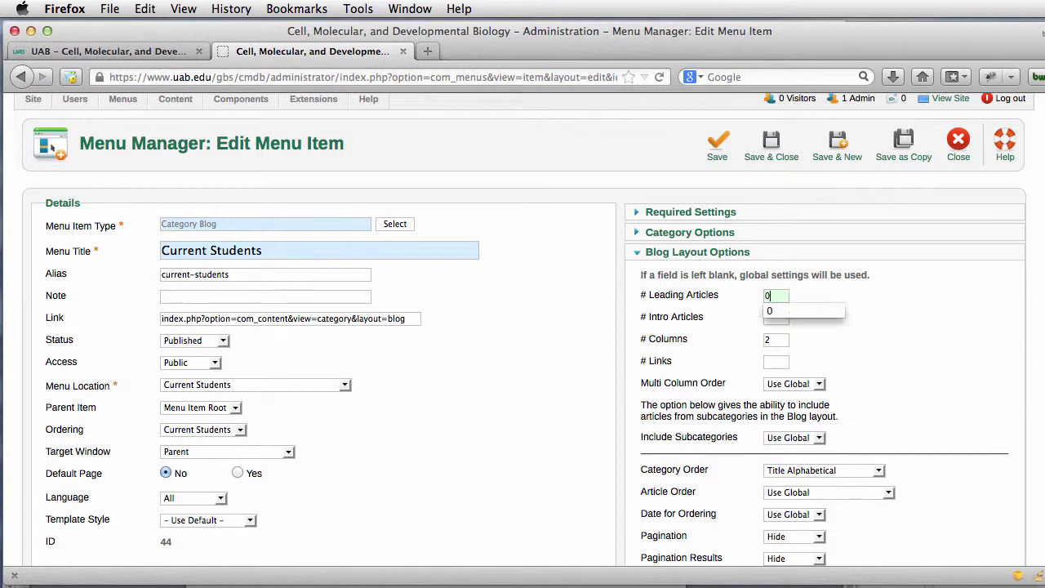
{"action": "left_click", "coordinate": [935, 340]}
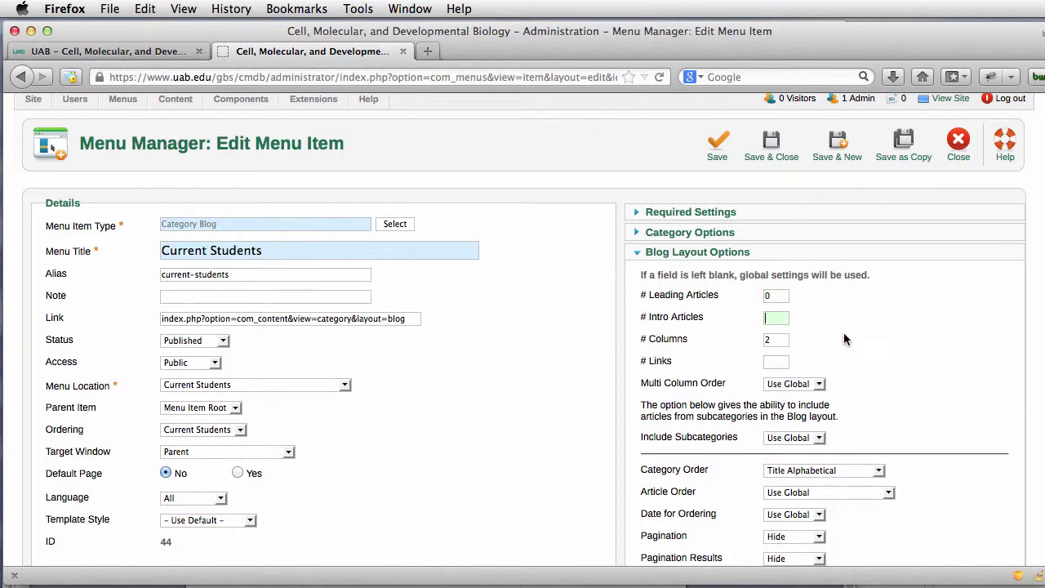
Step: Review the blog settings and Save & Close the Current Students menu item
{"action": "scroll", "coordinate": [846, 333], "scroll_direction": "down", "scroll_amount": 2}
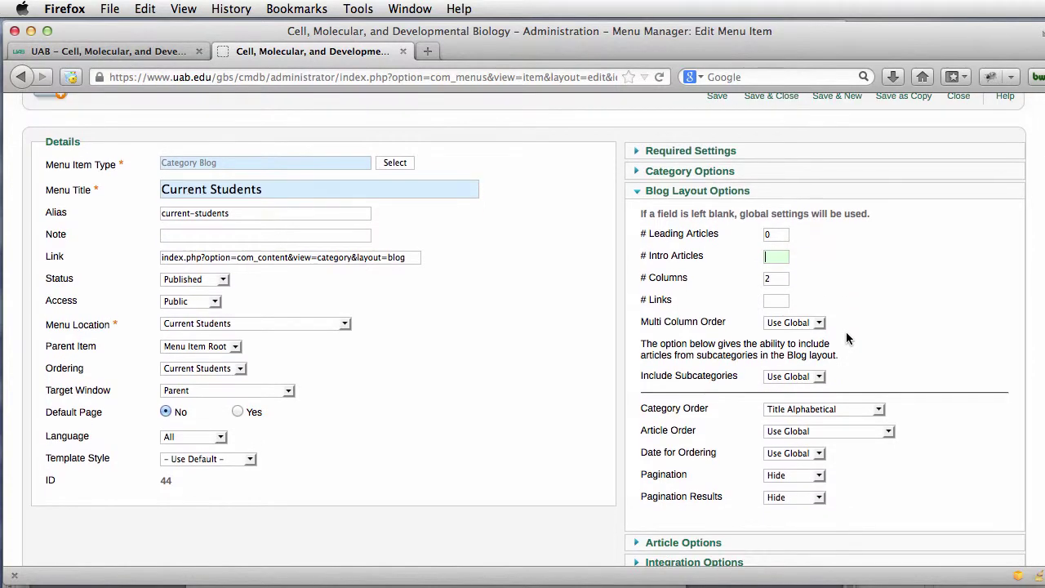
{"action": "scroll", "coordinate": [846, 338], "scroll_direction": "down", "scroll_amount": 4}
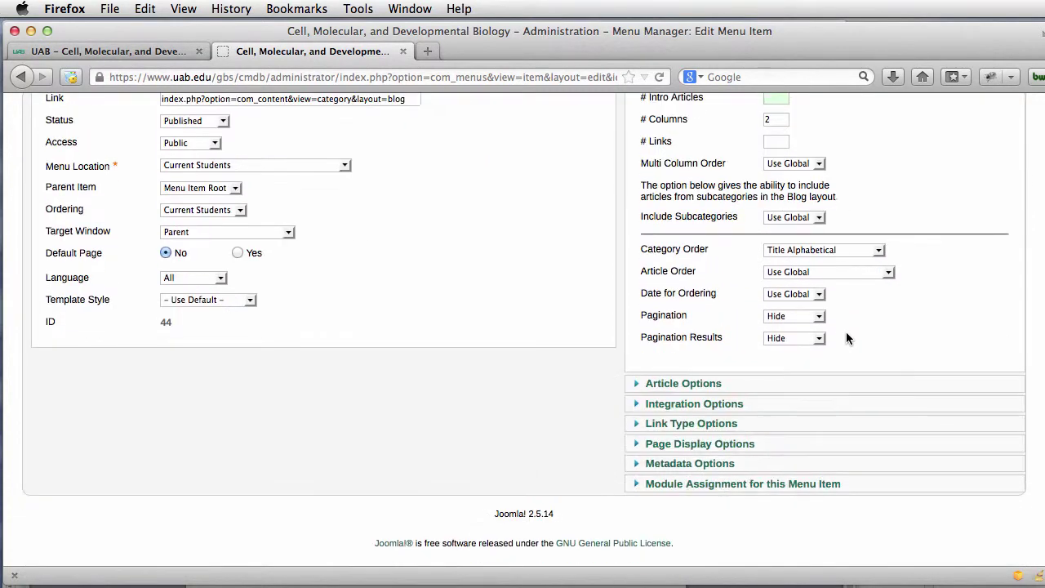
{"action": "scroll", "coordinate": [846, 335], "scroll_direction": "up", "scroll_amount": 4}
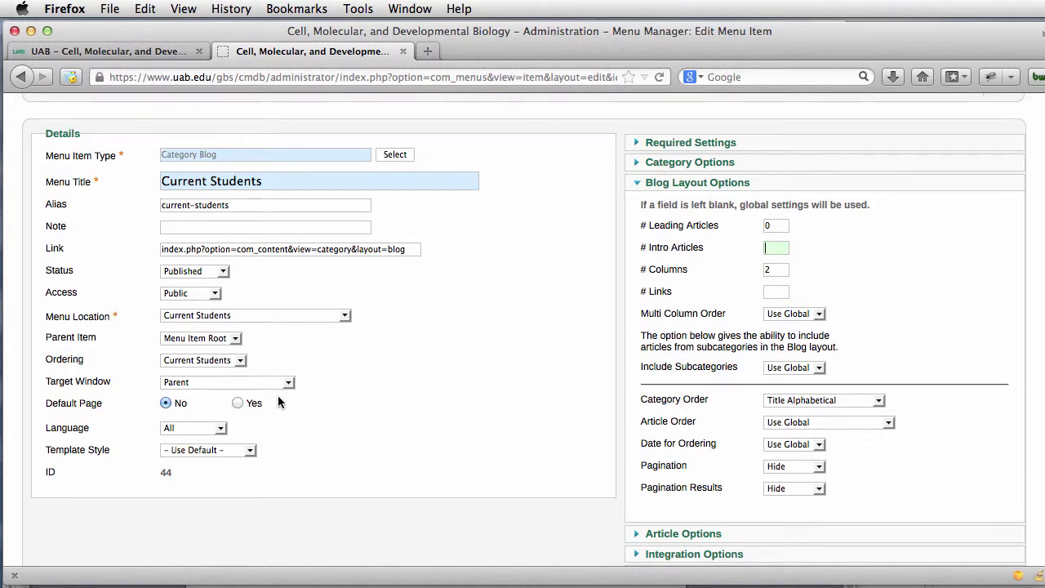
{"action": "scroll", "coordinate": [353, 503], "scroll_direction": "up", "scroll_amount": 4}
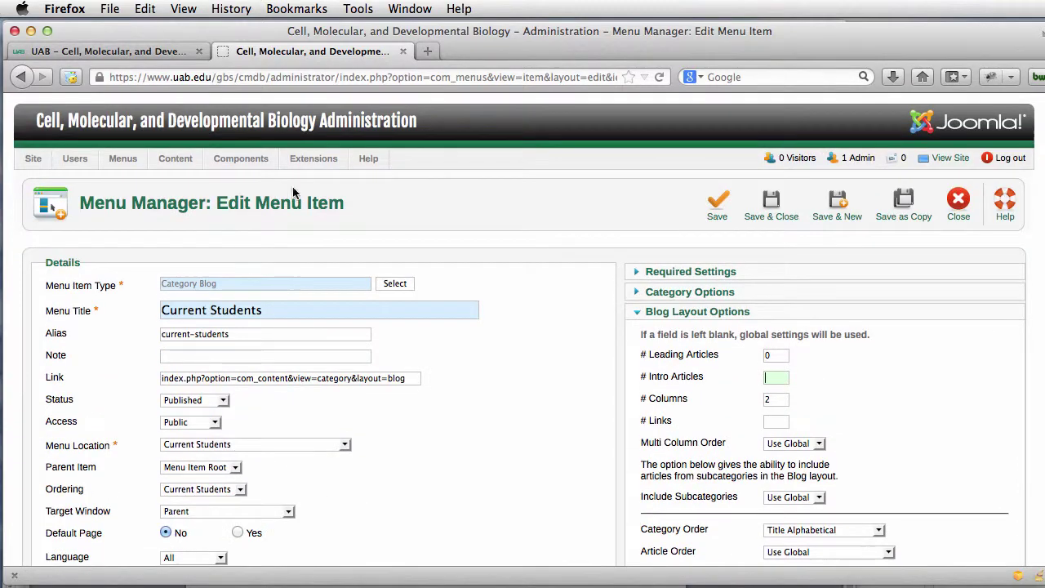
{"action": "left_click", "coordinate": [772, 204]}
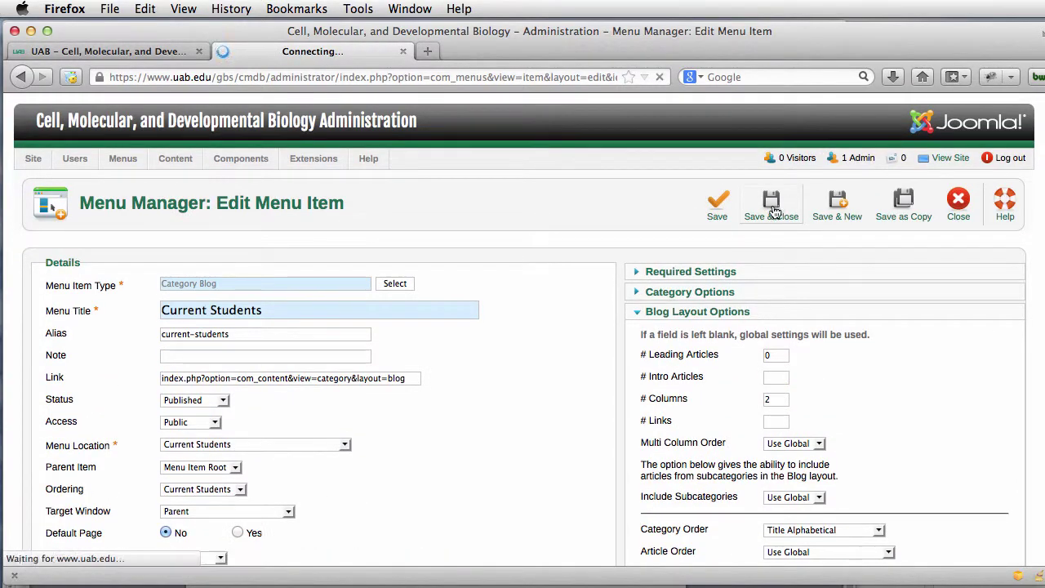
{"action": "mouse_move", "coordinate": [313, 159]}
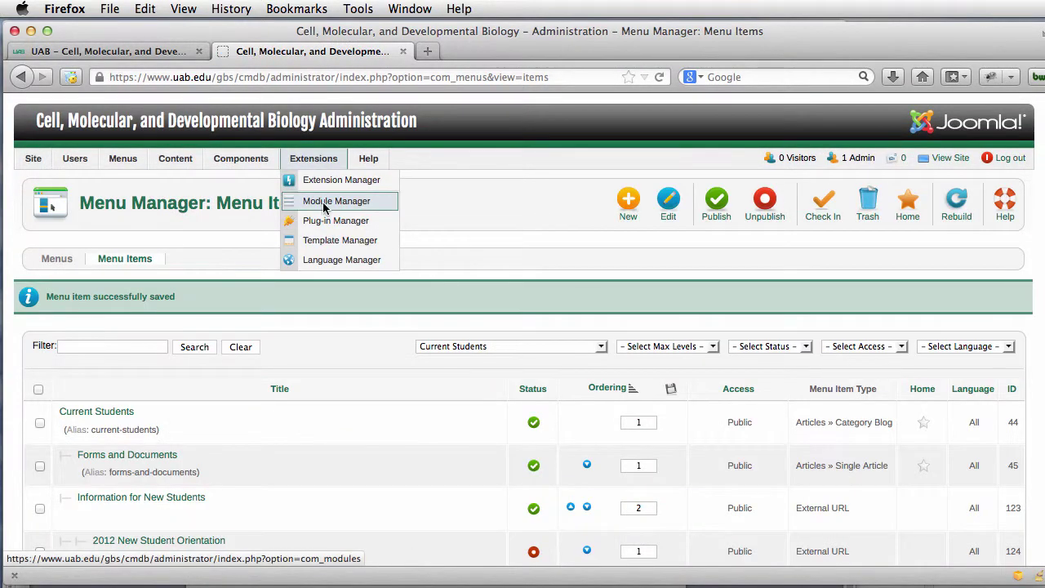
Step: Filter the Module Manager list on 'students'
{"action": "left_click", "coordinate": [324, 207]}
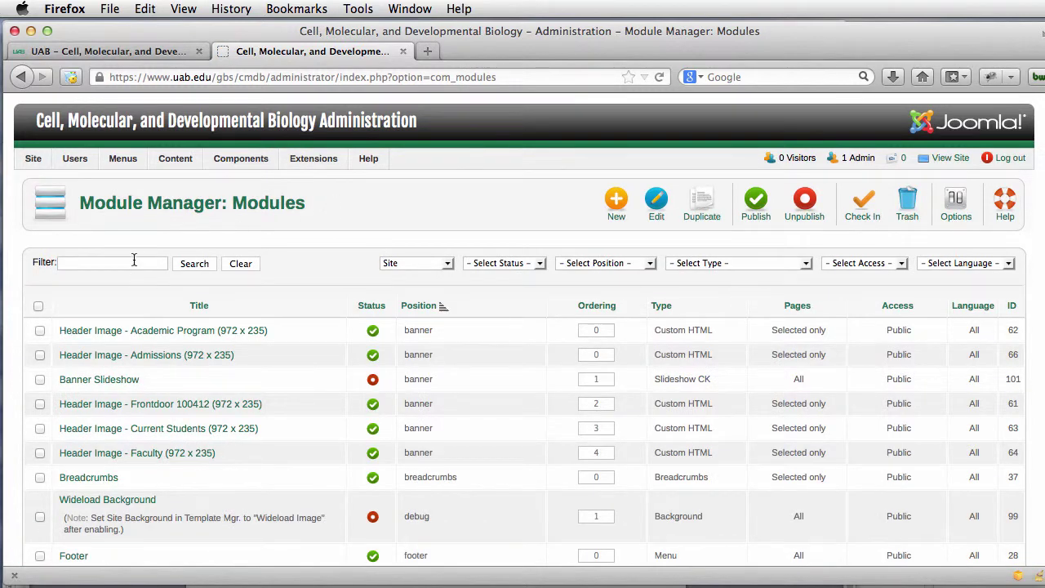
{"action": "left_click", "coordinate": [134, 260]}
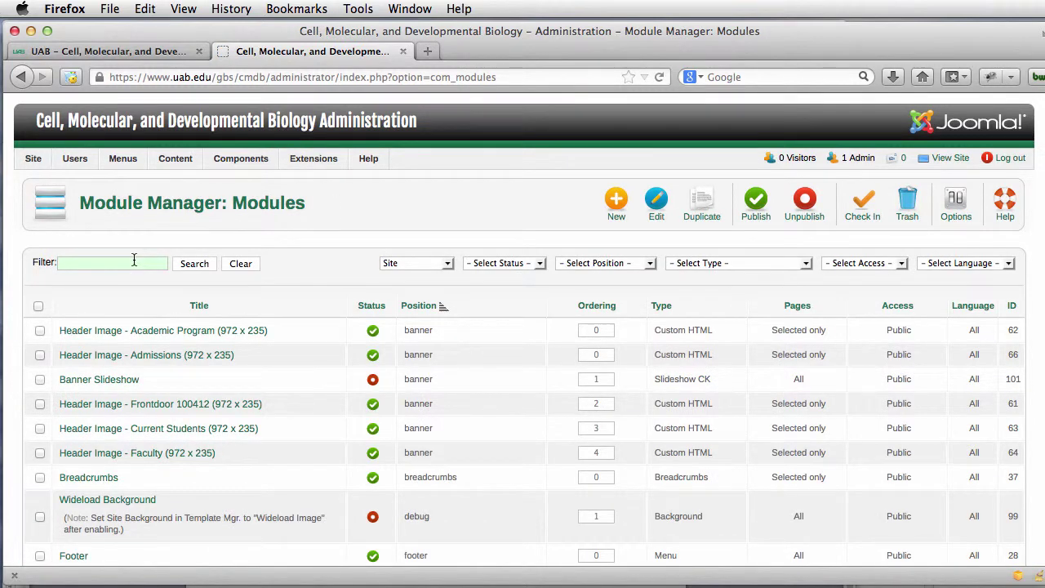
{"action": "type", "text": "stud"}
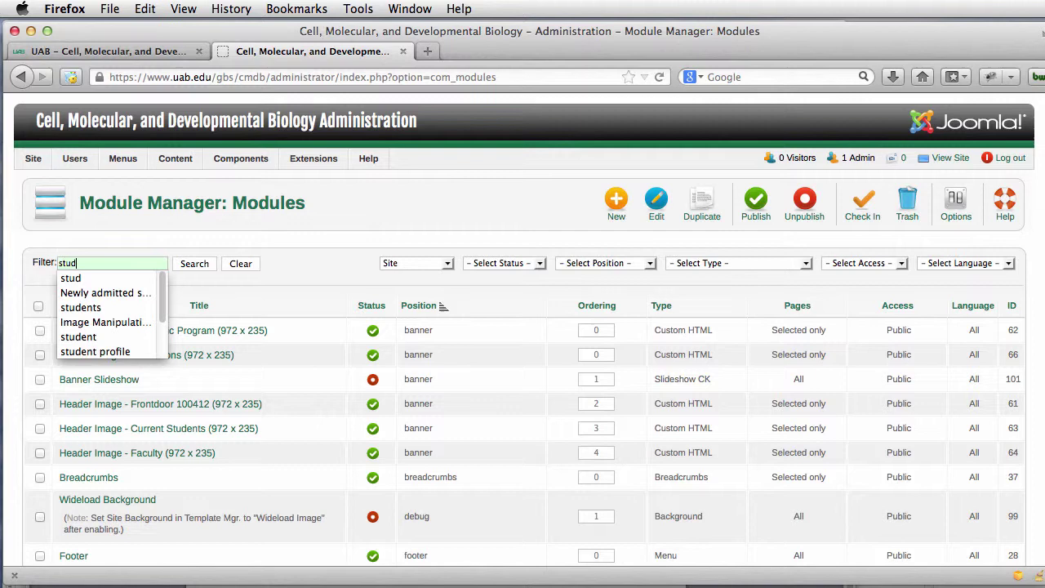
{"action": "type", "text": "ents"}
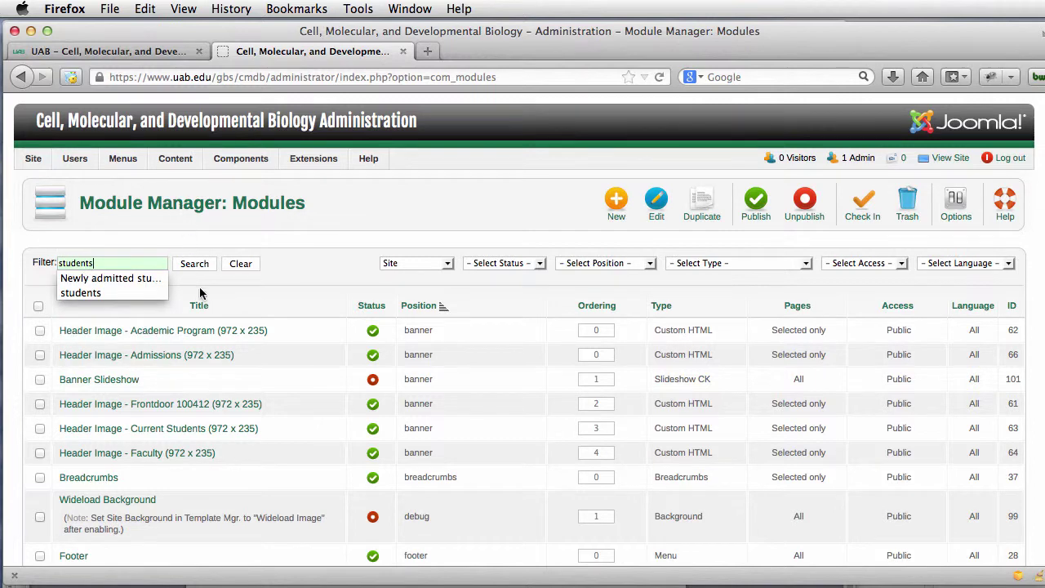
{"action": "left_click", "coordinate": [193, 264]}
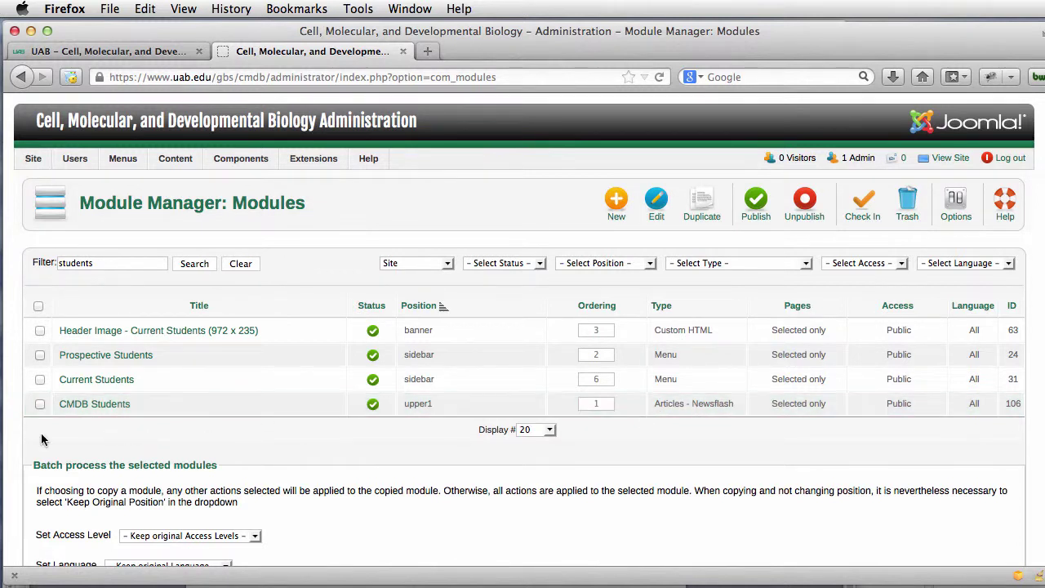
Step: Set the CMDB Students module's status to Unpublished and Save & Close it
{"action": "left_click", "coordinate": [102, 405]}
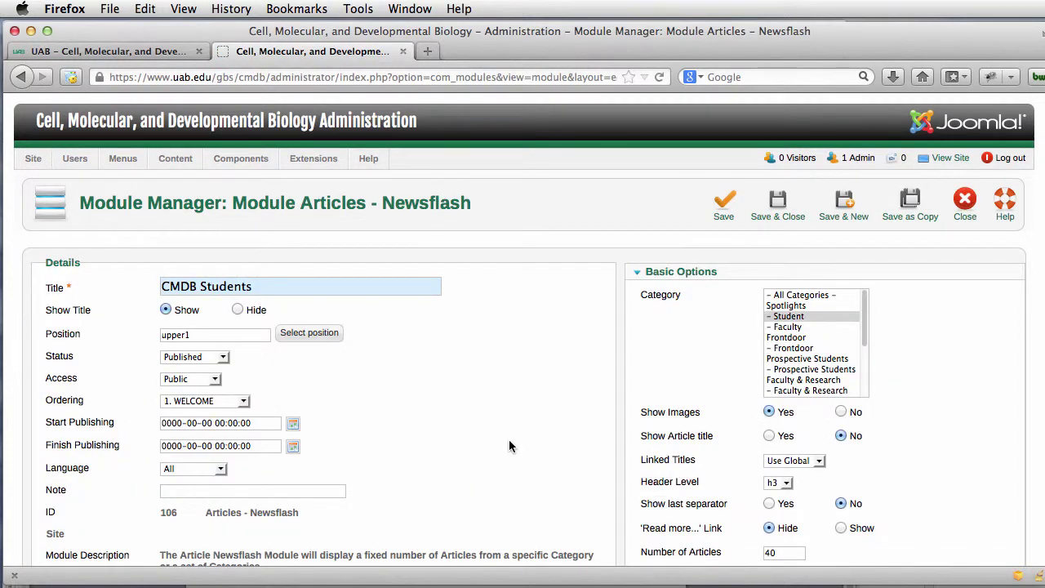
{"action": "scroll", "coordinate": [525, 441], "scroll_direction": "down", "scroll_amount": 10}
{"action": "scroll", "coordinate": [475, 444], "scroll_direction": "down", "scroll_amount": 1}
{"action": "scroll", "coordinate": [449, 445], "scroll_direction": "down", "scroll_amount": 2}
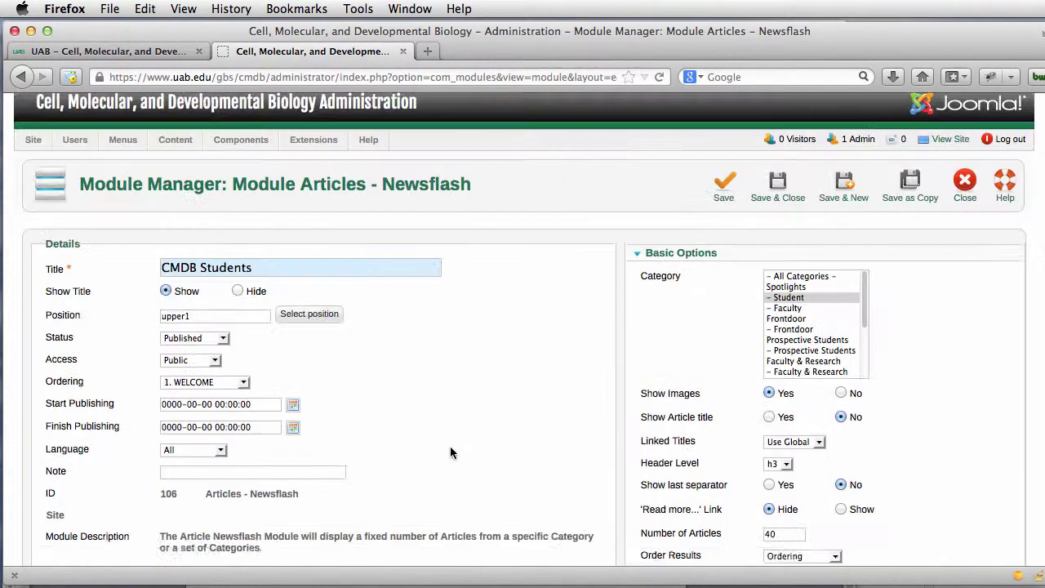
{"action": "scroll", "coordinate": [450, 452], "scroll_direction": "up", "scroll_amount": 1}
{"action": "left_click", "coordinate": [214, 357]}
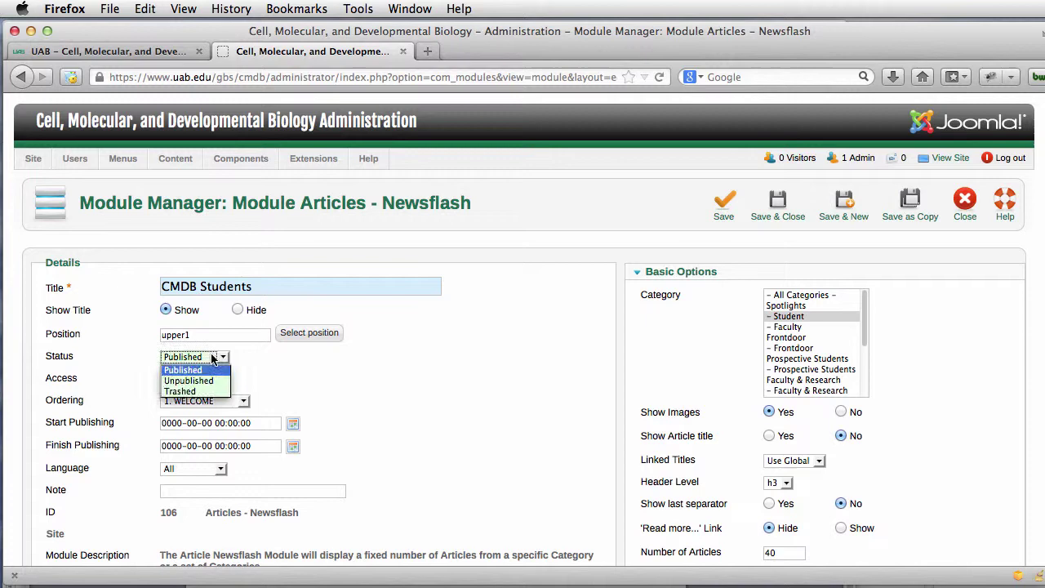
{"action": "left_click", "coordinate": [201, 379]}
{"action": "left_click", "coordinate": [771, 217]}
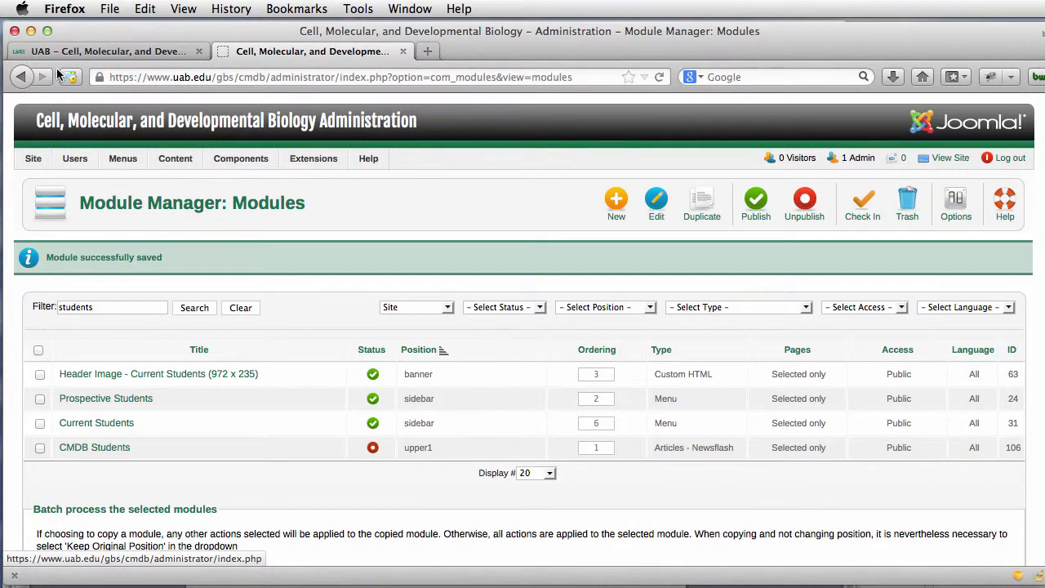
Step: Reload and scroll the live Current Students page to confirm the CMDB Students heading is gone
{"action": "left_click", "coordinate": [65, 51]}
{"action": "left_click", "coordinate": [658, 76]}
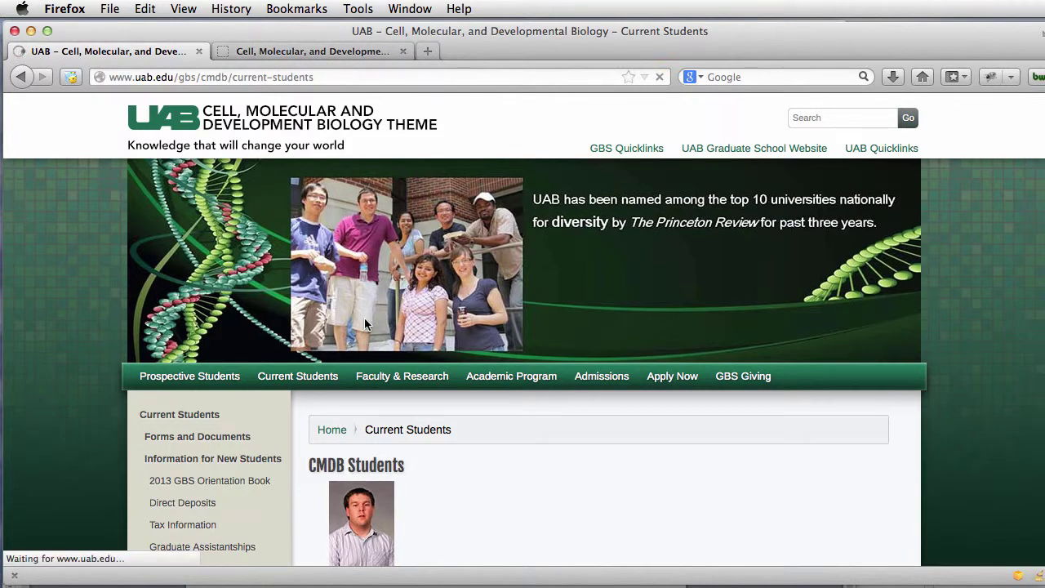
{"action": "scroll", "coordinate": [966, 364], "scroll_direction": "down", "scroll_amount": 3}
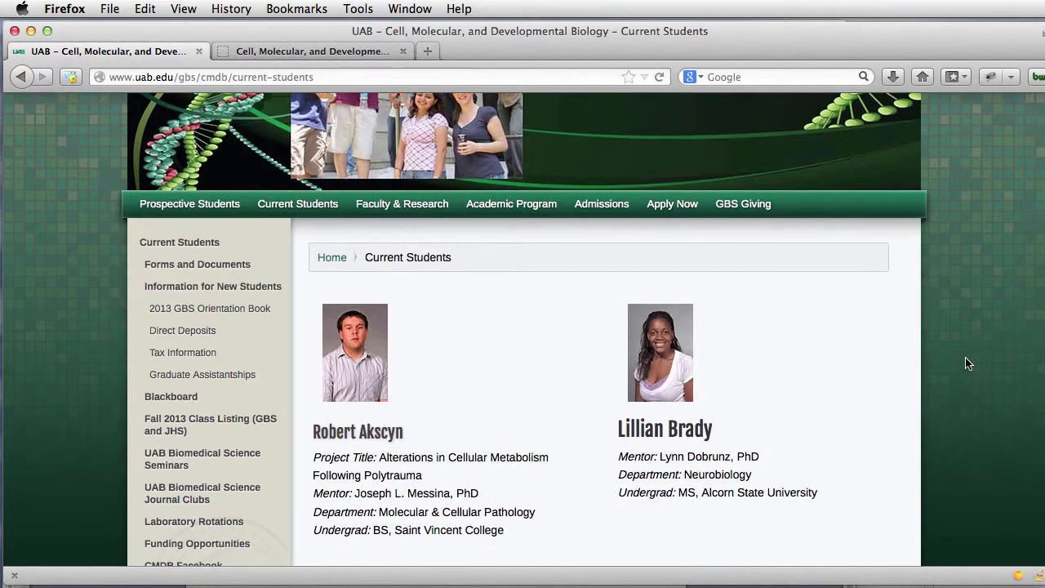
{"action": "scroll", "coordinate": [966, 364], "scroll_direction": "down", "scroll_amount": 2}
{"action": "scroll", "coordinate": [966, 363], "scroll_direction": "down", "scroll_amount": 5}
{"action": "scroll", "coordinate": [966, 364], "scroll_direction": "down", "scroll_amount": 3}
{"action": "scroll", "coordinate": [966, 363], "scroll_direction": "down", "scroll_amount": 3}
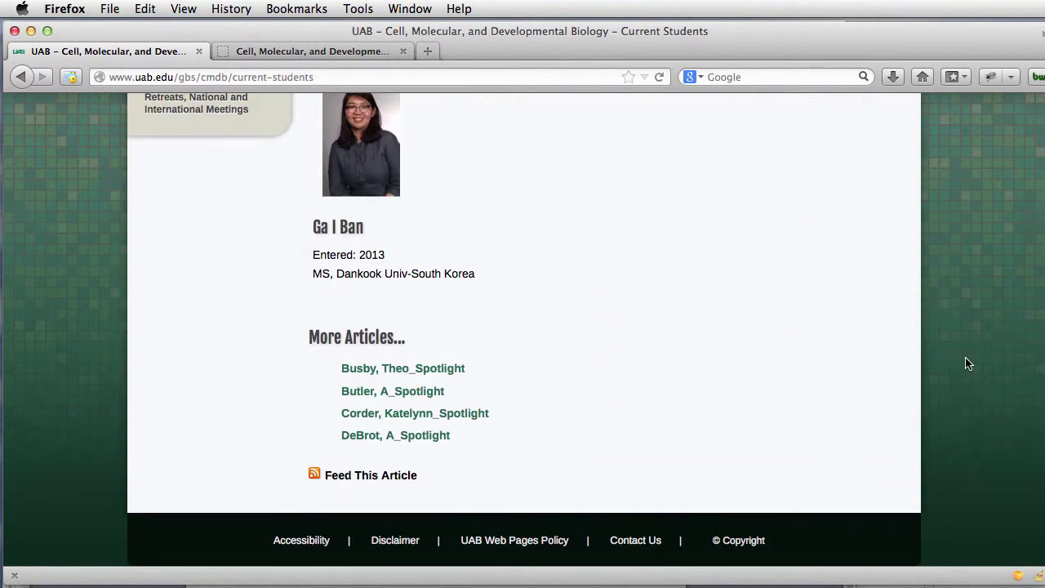
{"action": "key", "text": "Home"}
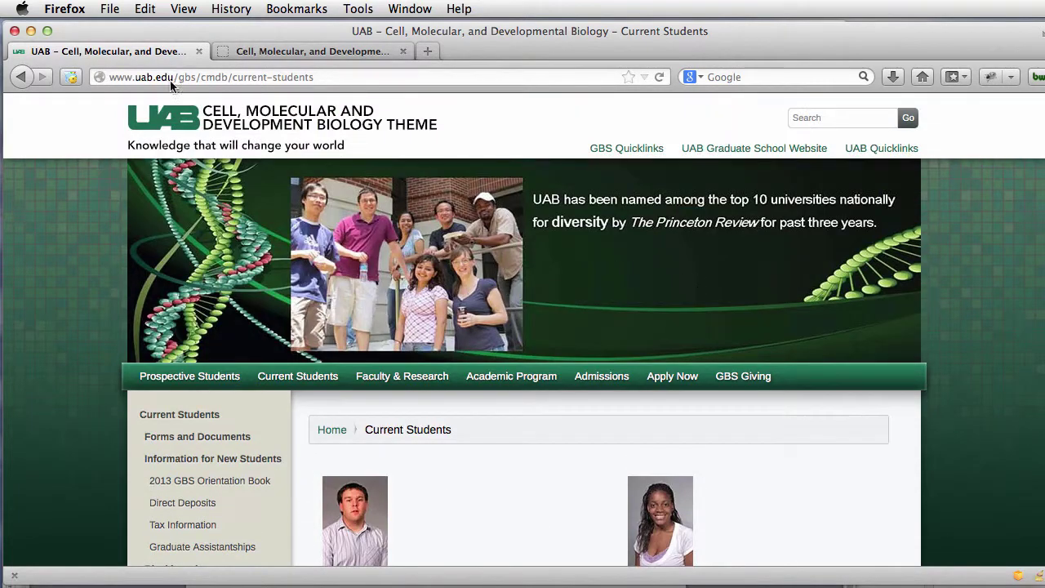
{"action": "left_click", "coordinate": [323, 48]}
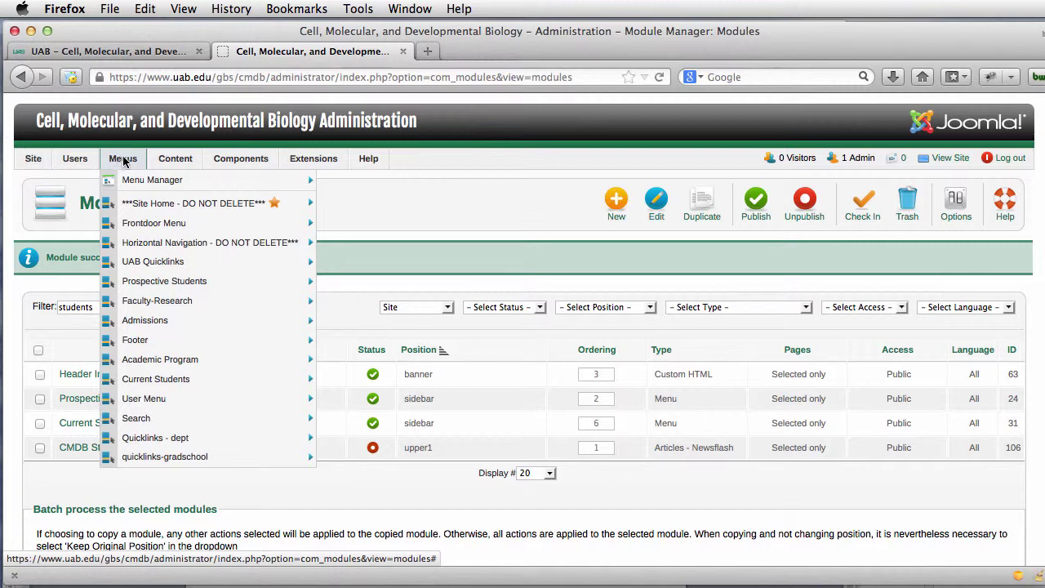
{"action": "mouse_move", "coordinate": [175, 158]}
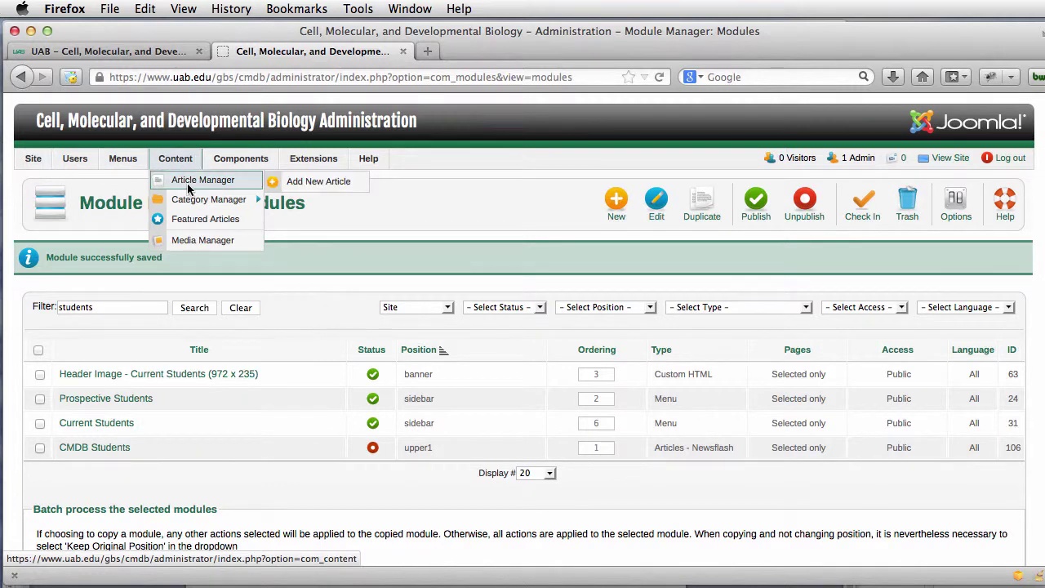
Step: Filter the Article Manager to the '- Student' category to list the student profile articles
{"action": "left_click", "coordinate": [188, 183]}
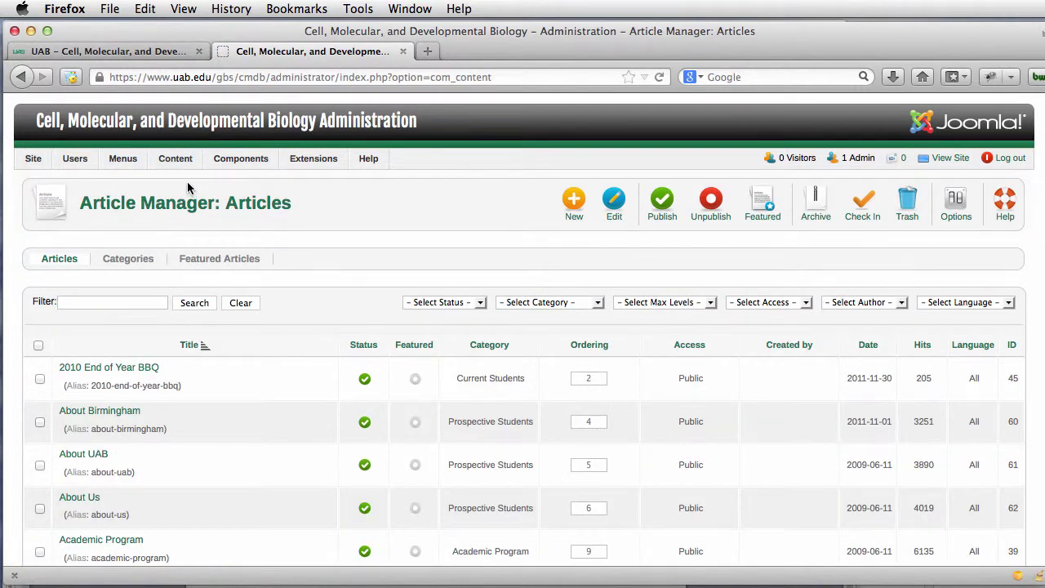
{"action": "left_click", "coordinate": [536, 306]}
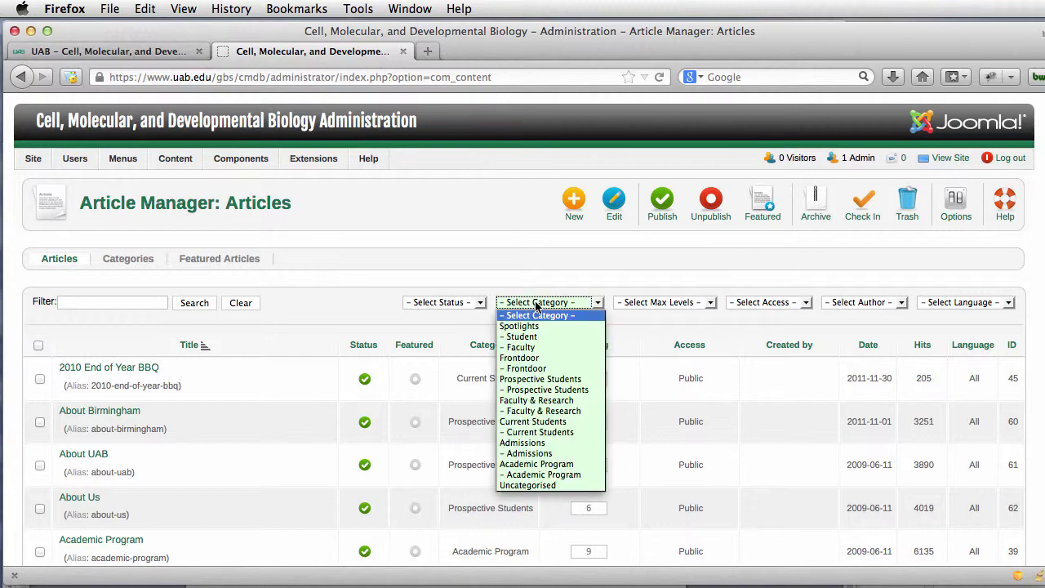
{"action": "left_click", "coordinate": [527, 332]}
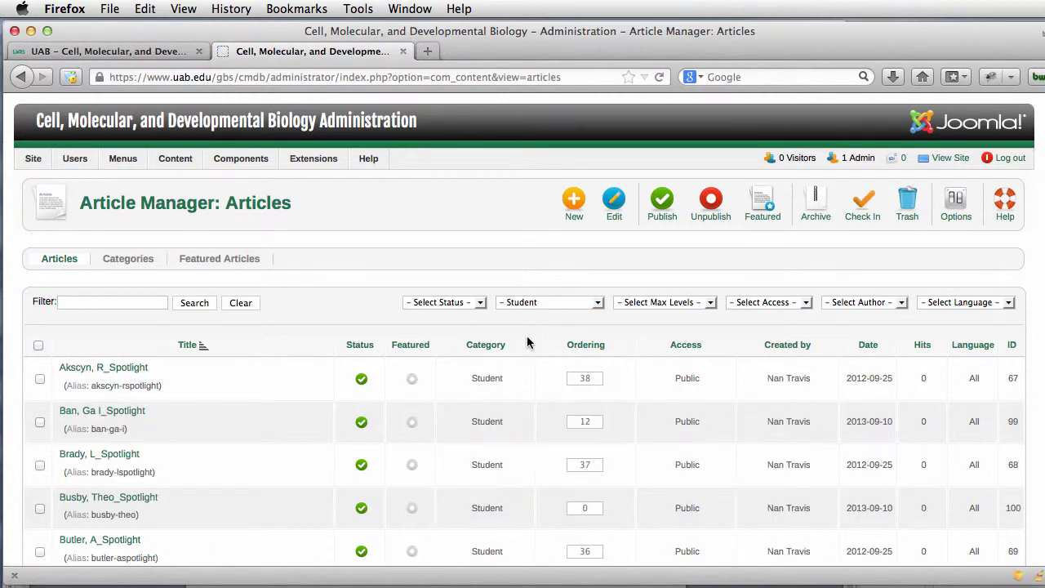
{"action": "scroll", "coordinate": [525, 342], "scroll_direction": "down", "scroll_amount": 4}
{"action": "scroll", "coordinate": [525, 341], "scroll_direction": "down", "scroll_amount": 9}
{"action": "scroll", "coordinate": [525, 336], "scroll_direction": "up", "scroll_amount": 13}
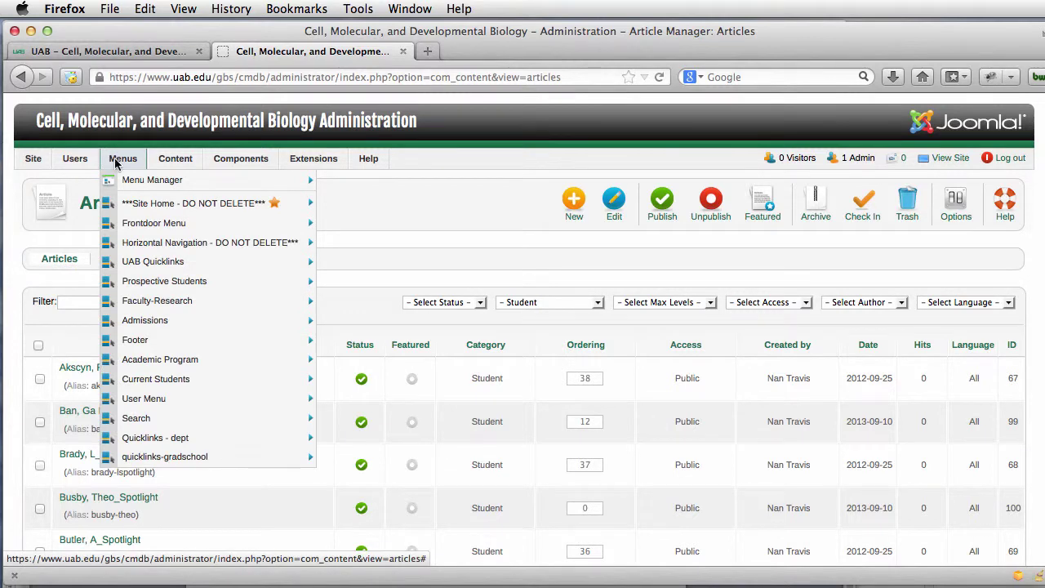
{"action": "mouse_move", "coordinate": [143, 398]}
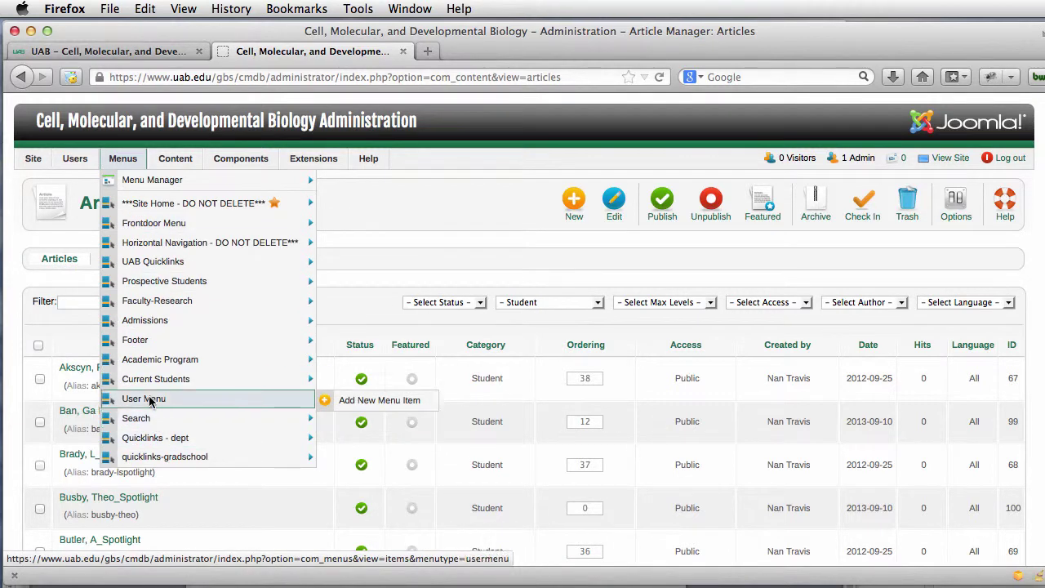
Step: Set the Current Students blog layout to 75 intro articles and 0 links, and save
{"action": "left_click", "coordinate": [148, 383]}
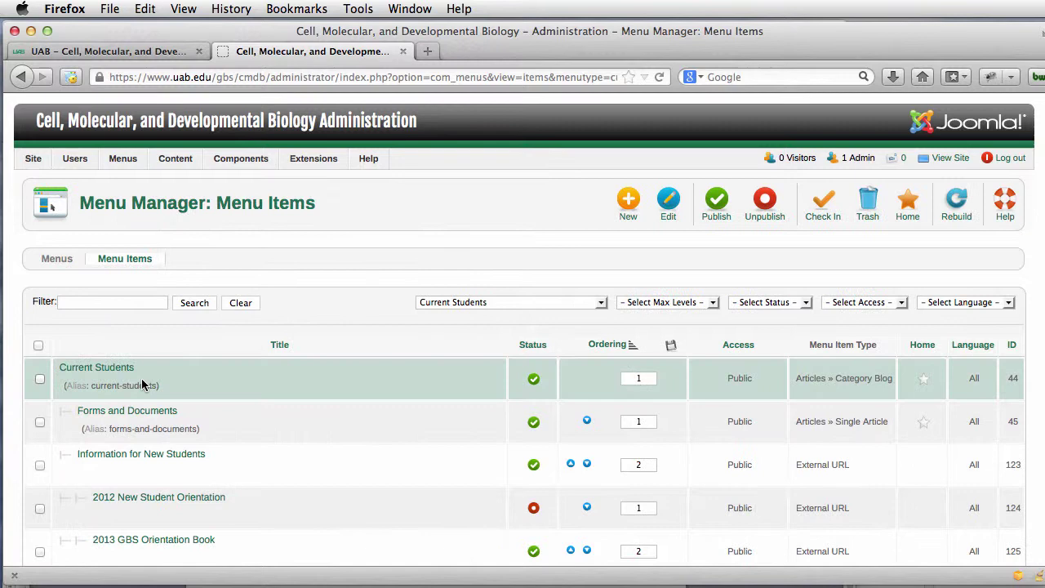
{"action": "left_click", "coordinate": [86, 369]}
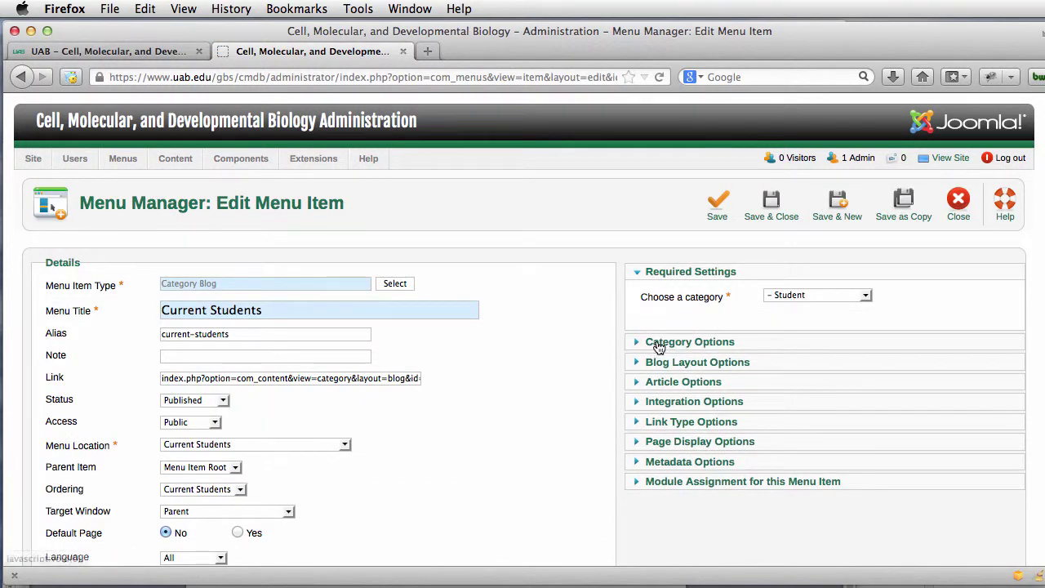
{"action": "left_click", "coordinate": [664, 366]}
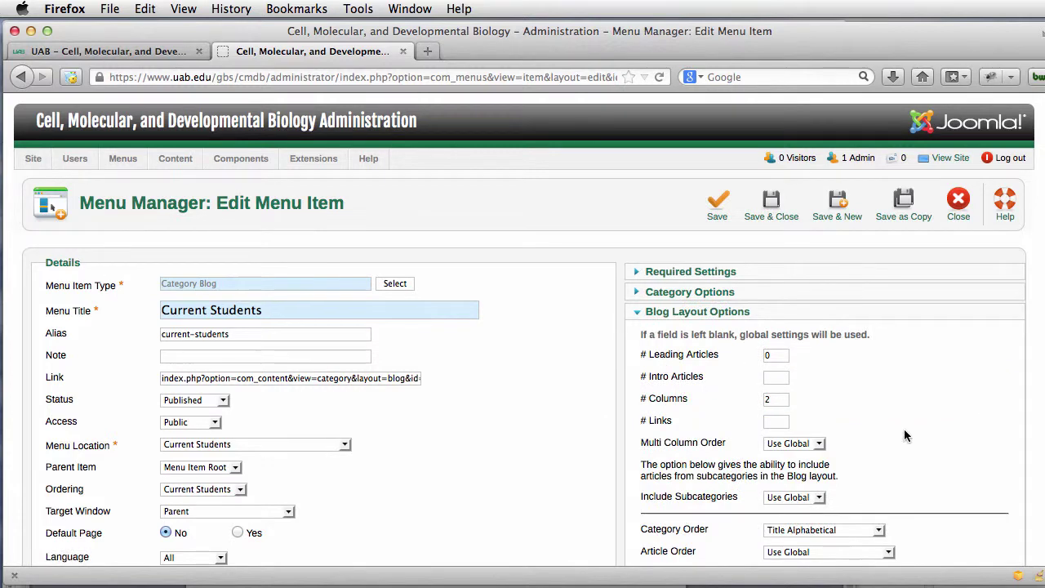
{"action": "left_click", "coordinate": [776, 376]}
{"action": "left_click", "coordinate": [775, 420]}
{"action": "left_click_drag", "start_coordinate": [779, 377], "coordinate": [750, 374]}
{"action": "type", "text": "75"}
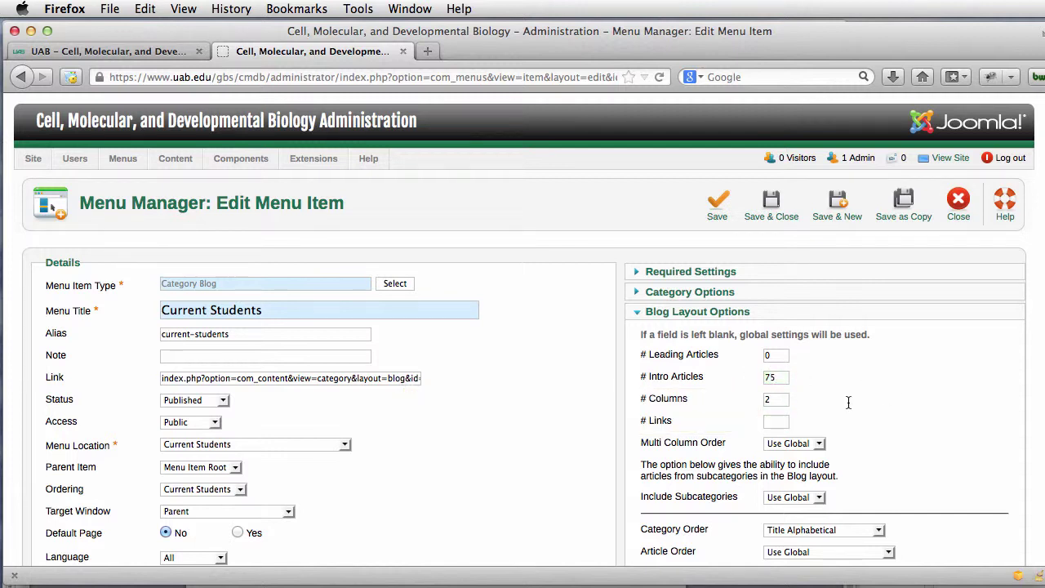
{"action": "key", "text": "Tab"}
{"action": "type", "text": "0"}
{"action": "left_click", "coordinate": [988, 442]}
{"action": "left_click", "coordinate": [717, 206]}
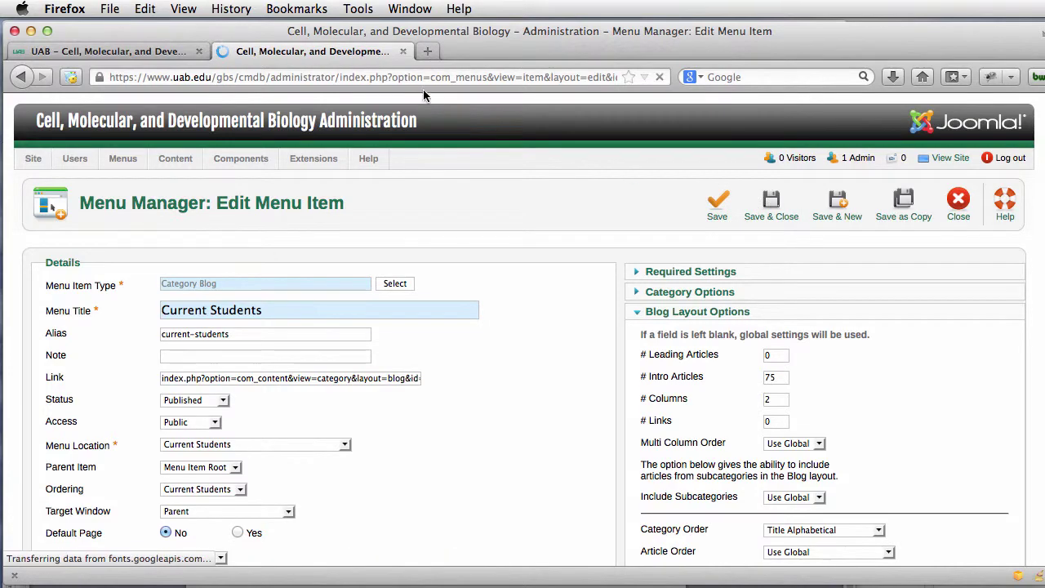
Step: Scroll the live Current Students page to confirm every student profile appears in two columns
{"action": "left_click", "coordinate": [147, 50]}
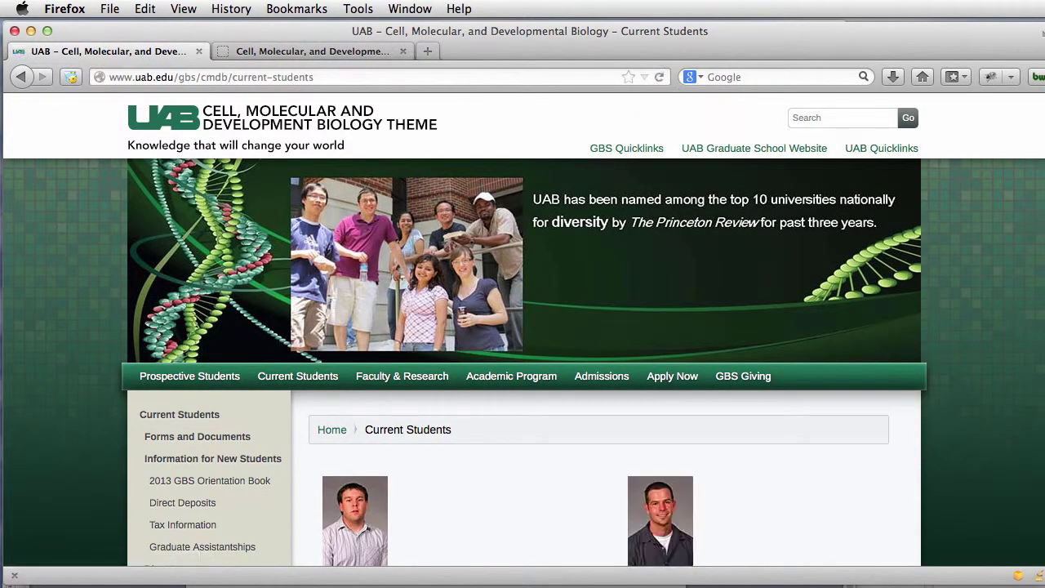
{"action": "scroll", "coordinate": [1011, 330], "scroll_direction": "down", "scroll_amount": 5}
{"action": "scroll", "coordinate": [1010, 330], "scroll_direction": "down", "scroll_amount": 10}
{"action": "scroll", "coordinate": [1010, 330], "scroll_direction": "down", "scroll_amount": 5}
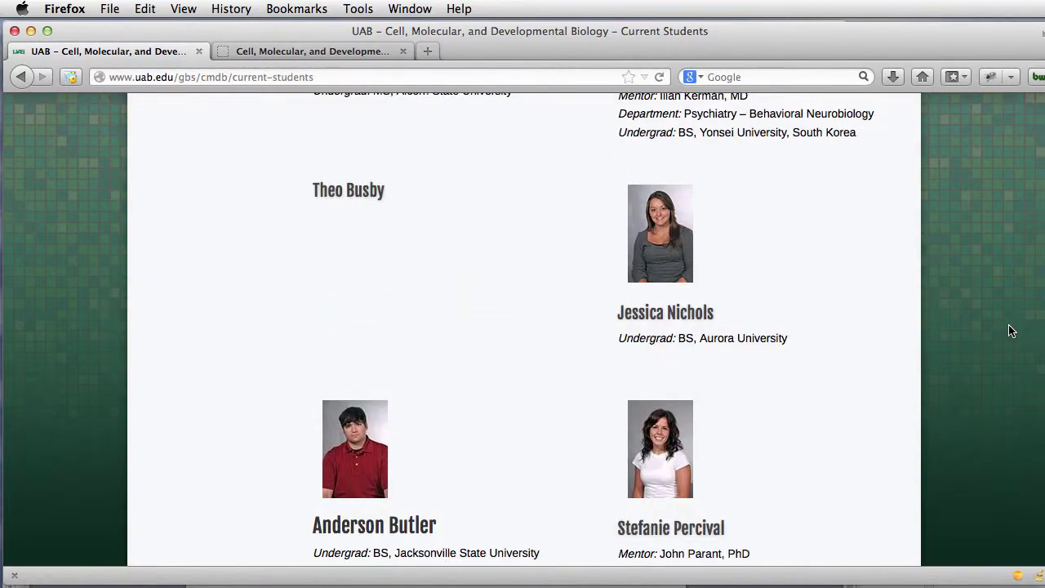
{"action": "scroll", "coordinate": [1010, 330], "scroll_direction": "down", "scroll_amount": 10}
{"action": "scroll", "coordinate": [1008, 329], "scroll_direction": "down", "scroll_amount": 10}
{"action": "scroll", "coordinate": [1008, 329], "scroll_direction": "down", "scroll_amount": 10}
{"action": "scroll", "coordinate": [1006, 329], "scroll_direction": "down", "scroll_amount": 10}
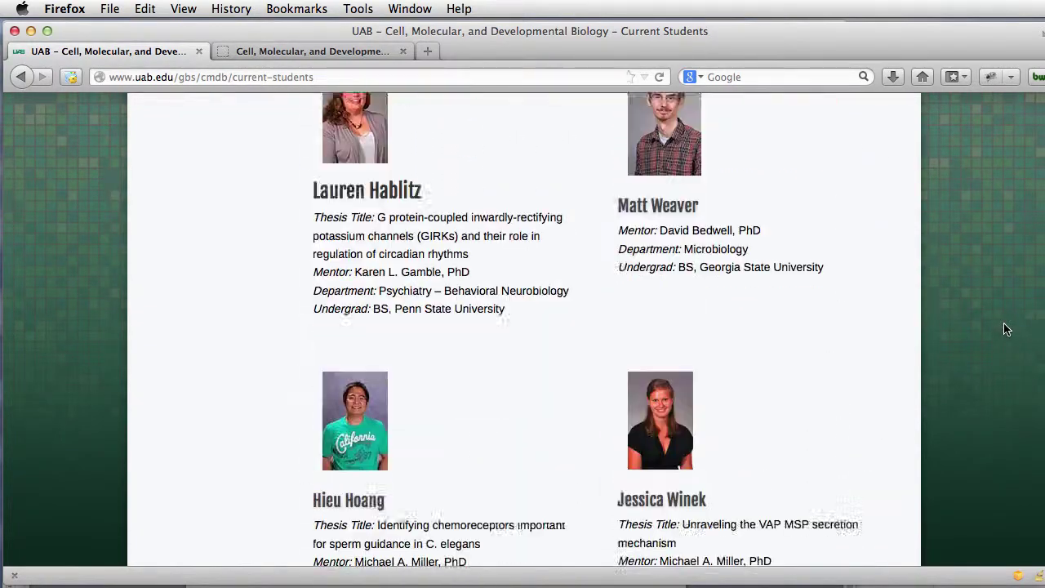
{"action": "scroll", "coordinate": [1006, 329], "scroll_direction": "down", "scroll_amount": 3}
{"action": "scroll", "coordinate": [1004, 329], "scroll_direction": "down", "scroll_amount": 3}
{"action": "scroll", "coordinate": [1003, 330], "scroll_direction": "down", "scroll_amount": 10}
{"action": "scroll", "coordinate": [1002, 330], "scroll_direction": "up", "scroll_amount": 3}
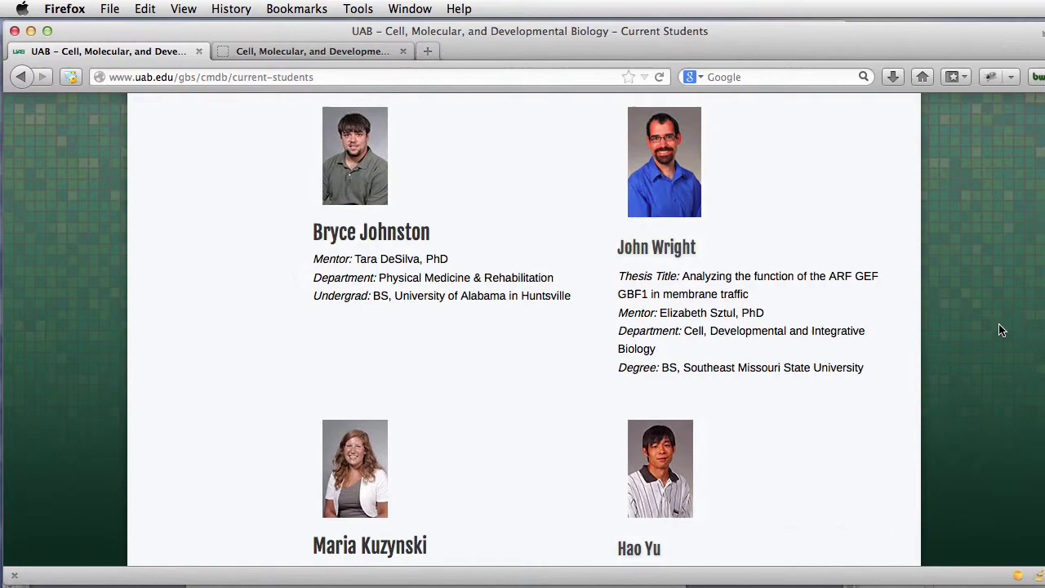
{"action": "scroll", "coordinate": [1002, 330], "scroll_direction": "down", "scroll_amount": 5}
{"action": "scroll", "coordinate": [1001, 329], "scroll_direction": "down", "scroll_amount": 5}
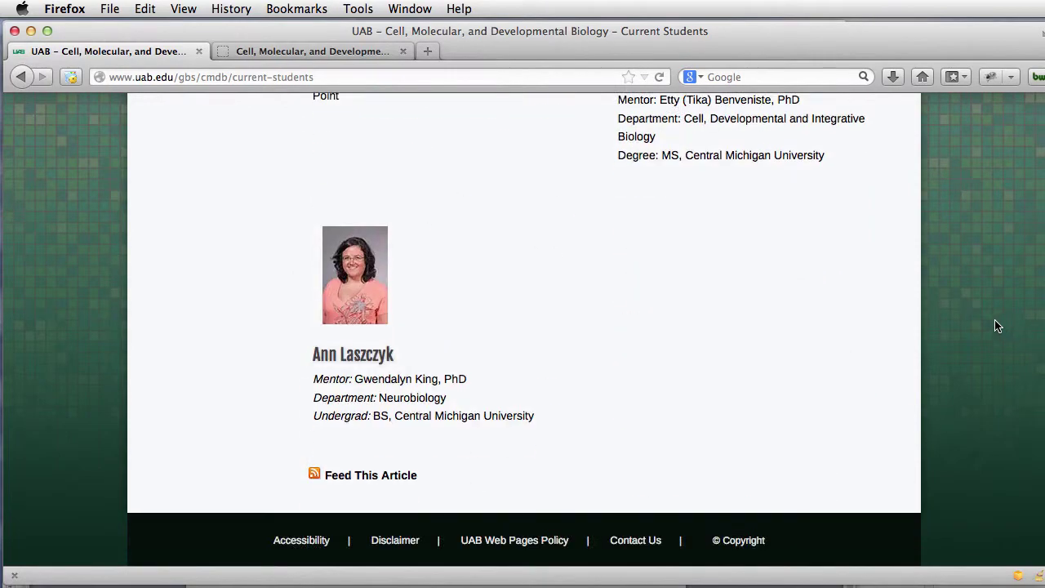
{"action": "scroll", "coordinate": [996, 325], "scroll_direction": "up", "scroll_amount": 5}
{"action": "scroll", "coordinate": [996, 324], "scroll_direction": "up", "scroll_amount": 10}
{"action": "scroll", "coordinate": [995, 321], "scroll_direction": "up", "scroll_amount": 10}
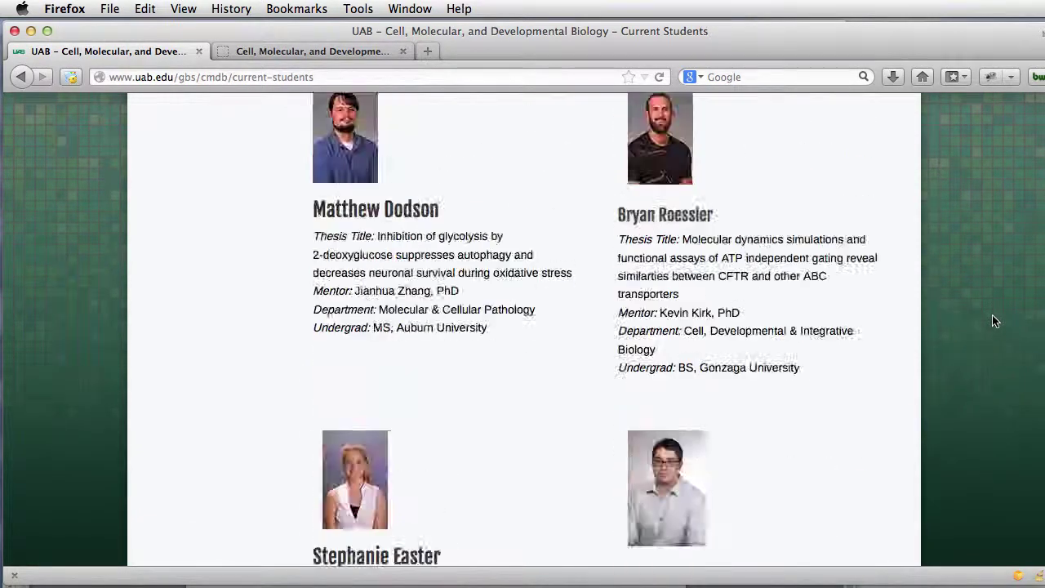
{"action": "scroll", "coordinate": [998, 320], "scroll_direction": "up", "scroll_amount": 10}
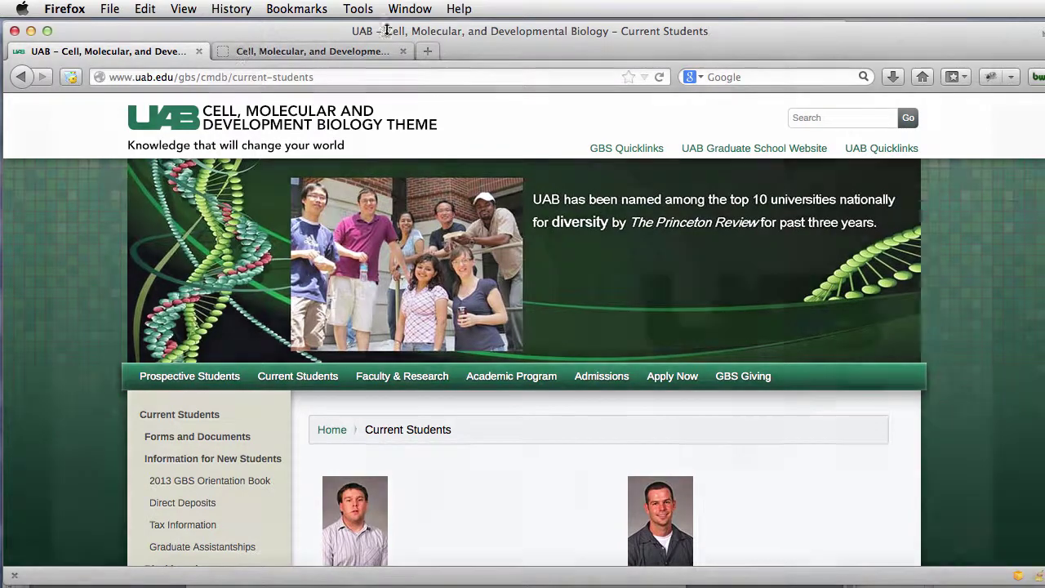